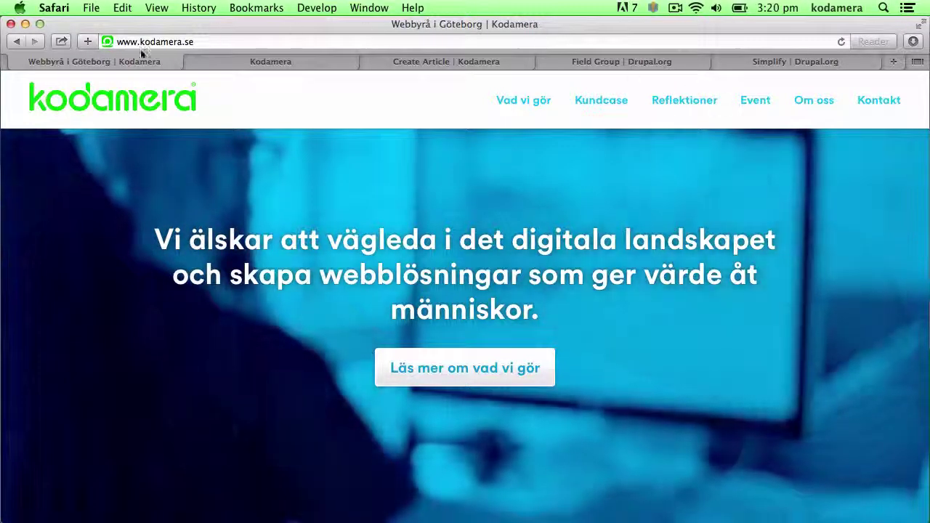
Step: Close the agency website and view the Field Group and Simplify module pages on Drupal.org
key("super+w")
left_click(583, 62)
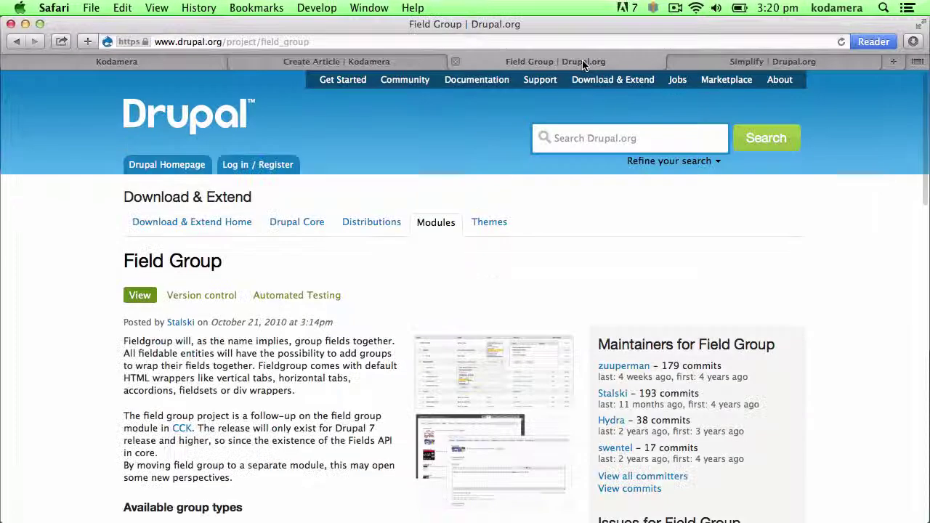
left_click(788, 64)
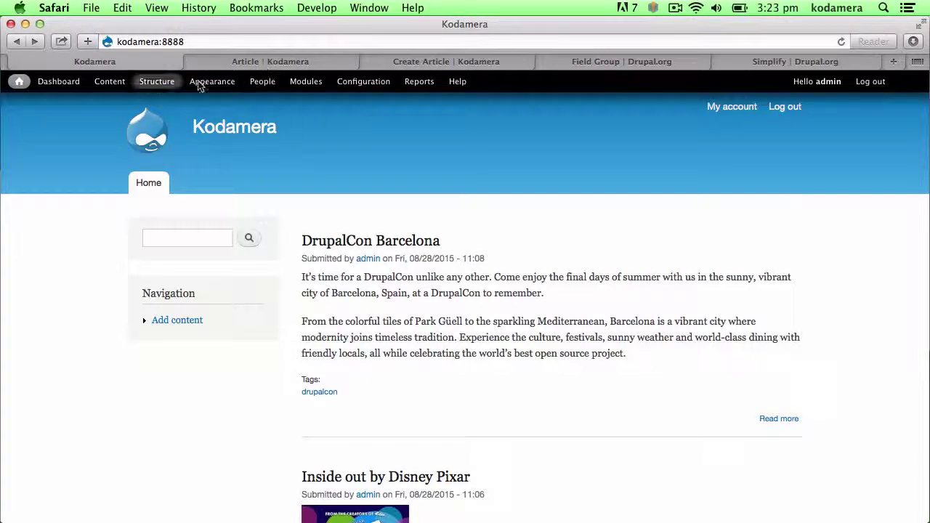
Step: Review the list of fields defined for the Article content type on the Kodamera site
left_click(356, 61)
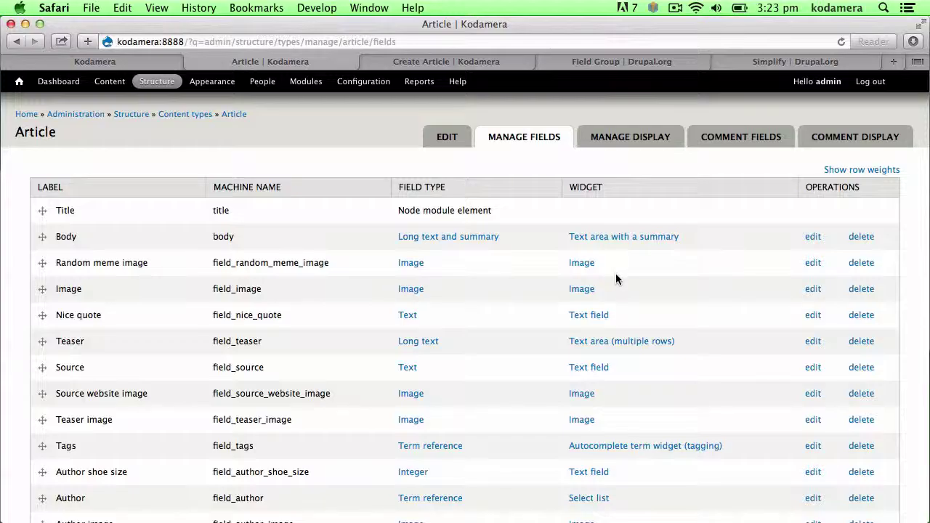
scroll(375, 340, "down", 3)
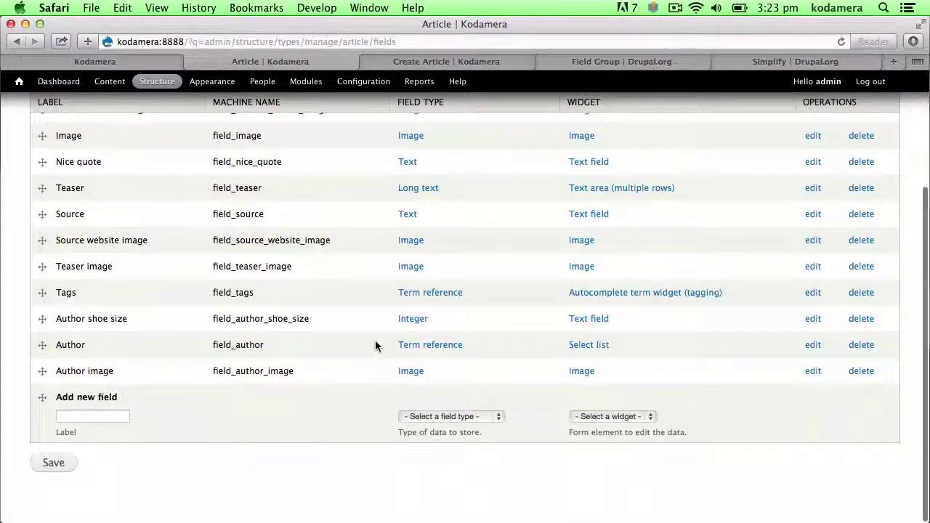
scroll(375, 341, "up", 3)
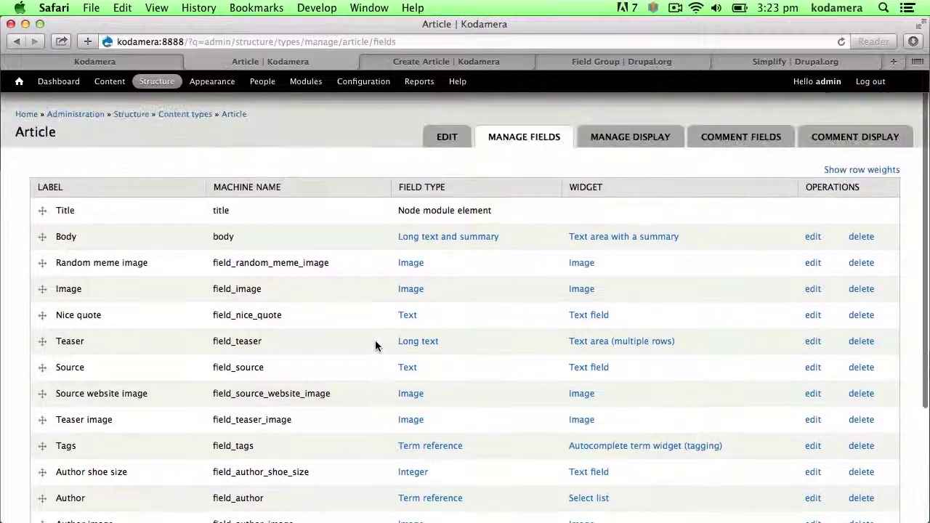
Step: Examine the whole Create Article form, and return to the Article content type's field list
left_click(443, 58)
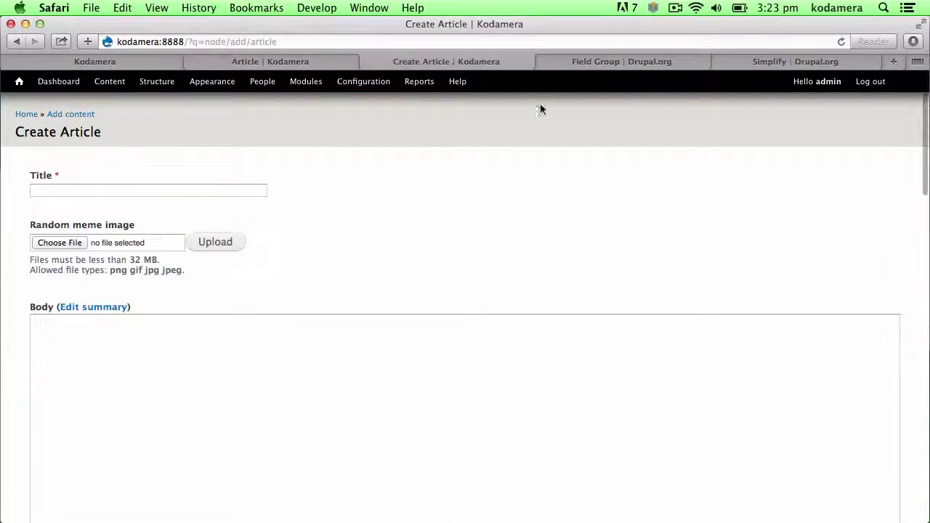
scroll(572, 291, "down", 5)
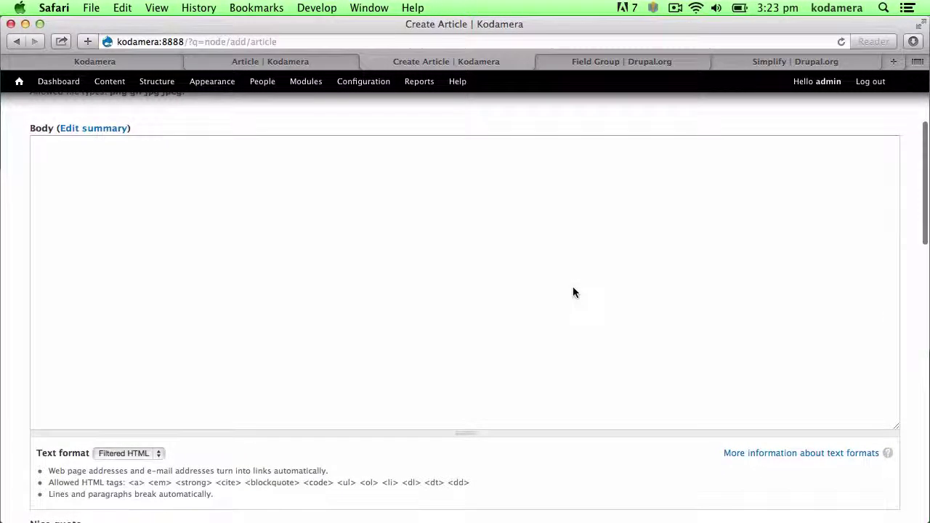
scroll(576, 286, "down", 8)
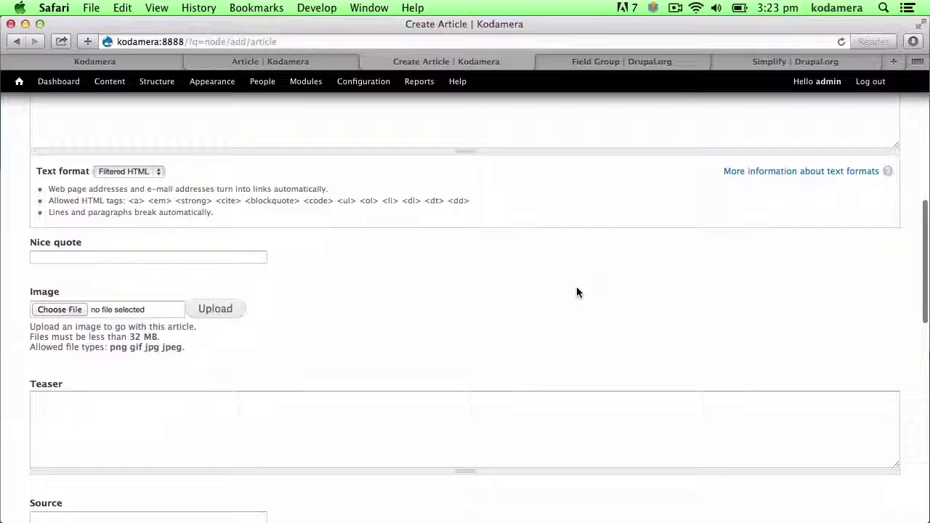
scroll(577, 288, "down", 13)
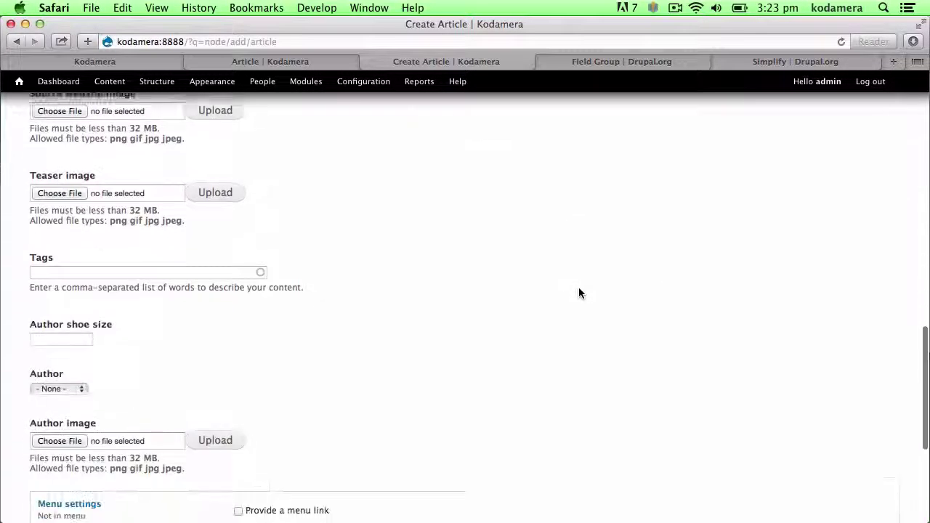
scroll(579, 293, "down", 6)
scroll(579, 292, "up", 20)
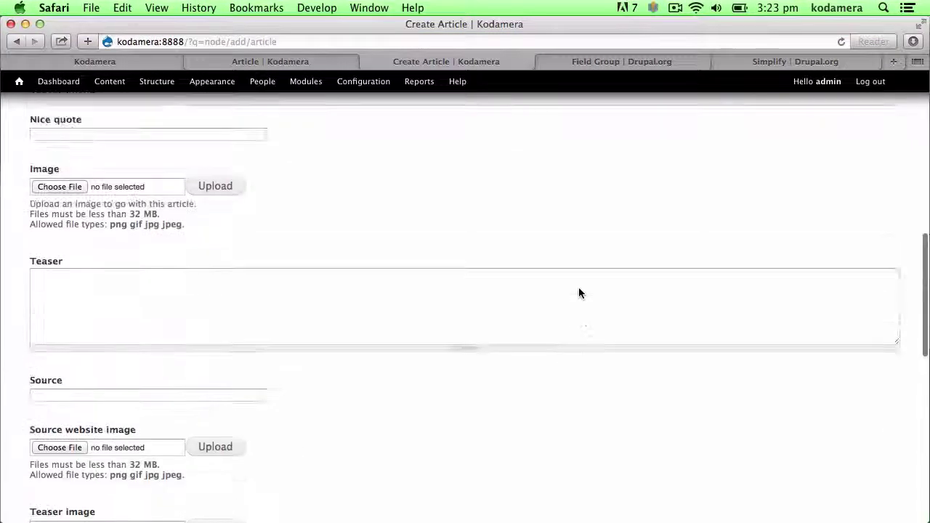
scroll(579, 291, "up", 8)
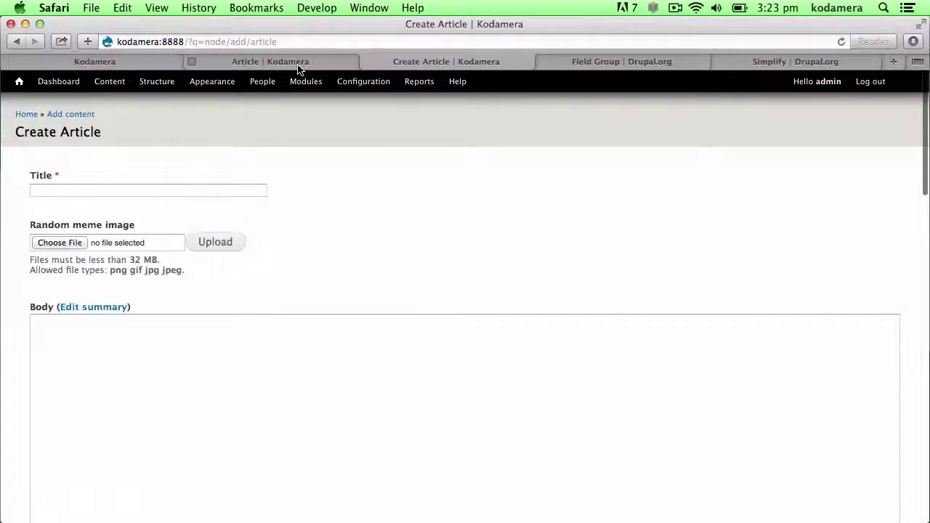
left_click(304, 63)
scroll(341, 345, "down", 2)
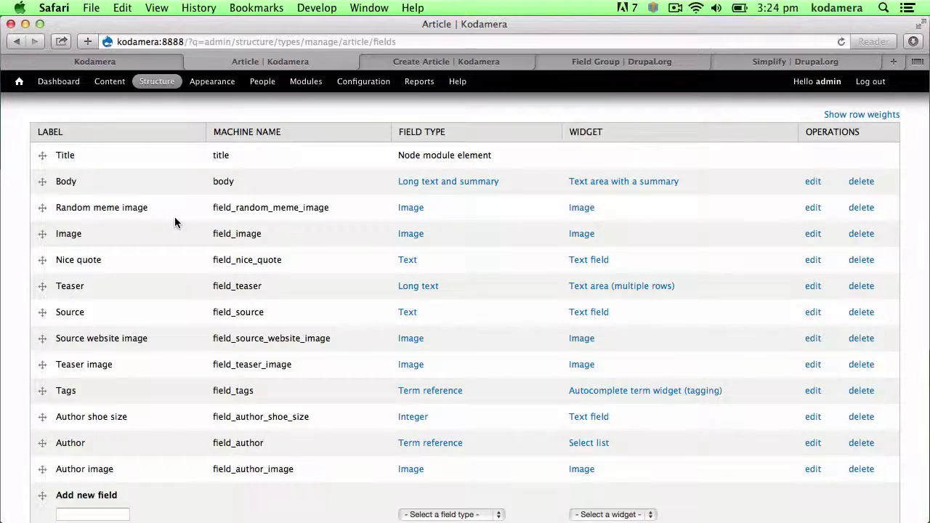
Step: Enable the Field Group and Simplify modules together with the required Chaos tools module, keeping the Article field list open
left_click(305, 81, "shift+super")
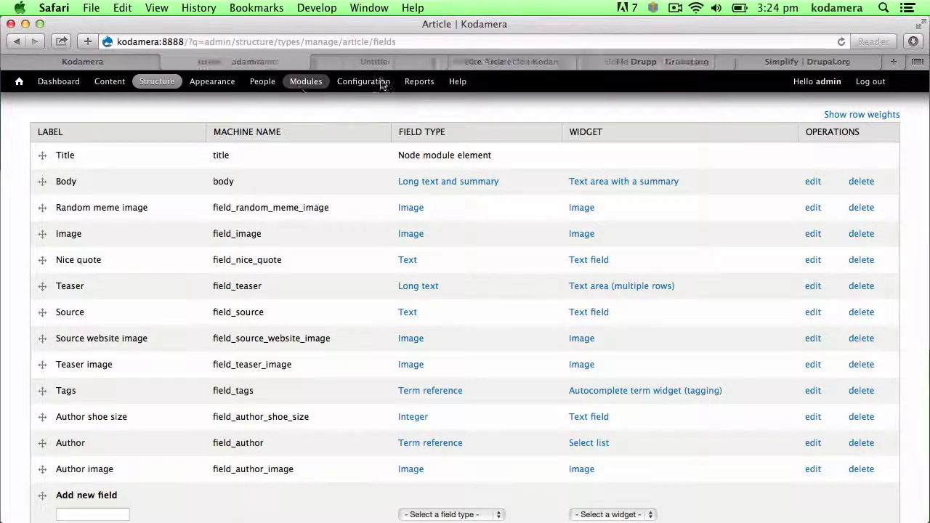
scroll(469, 360, "down", 20)
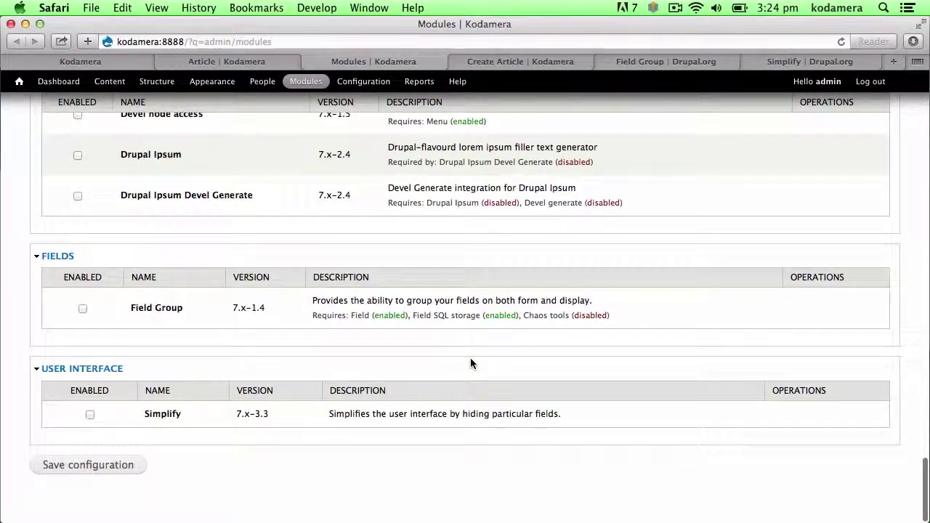
left_click(83, 309)
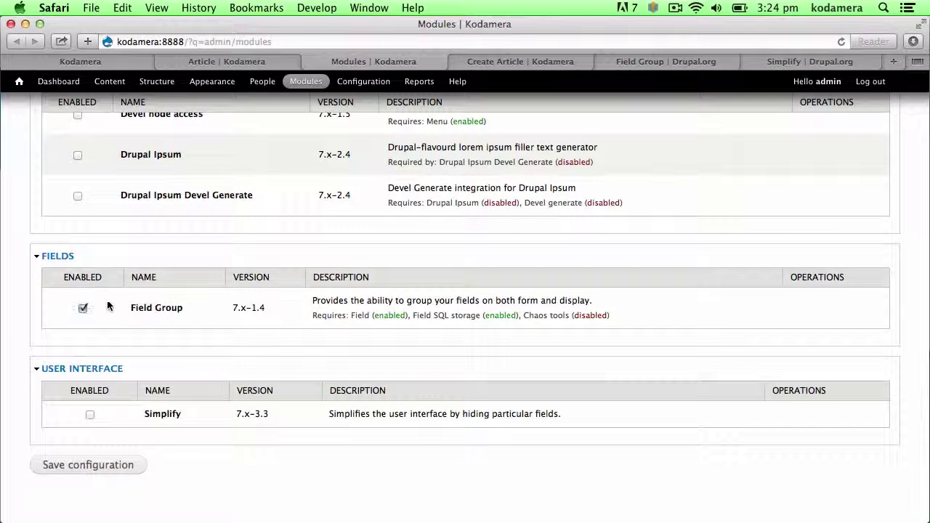
left_click(90, 415)
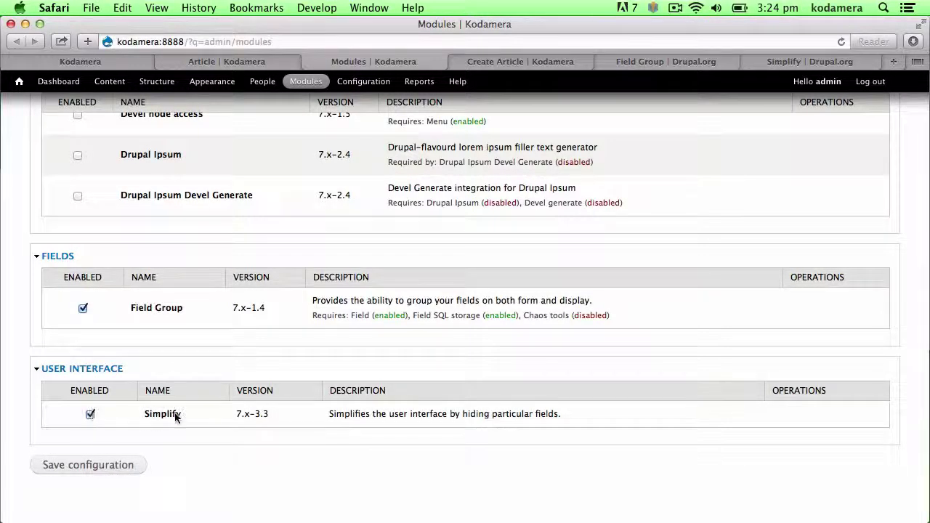
left_click(98, 466)
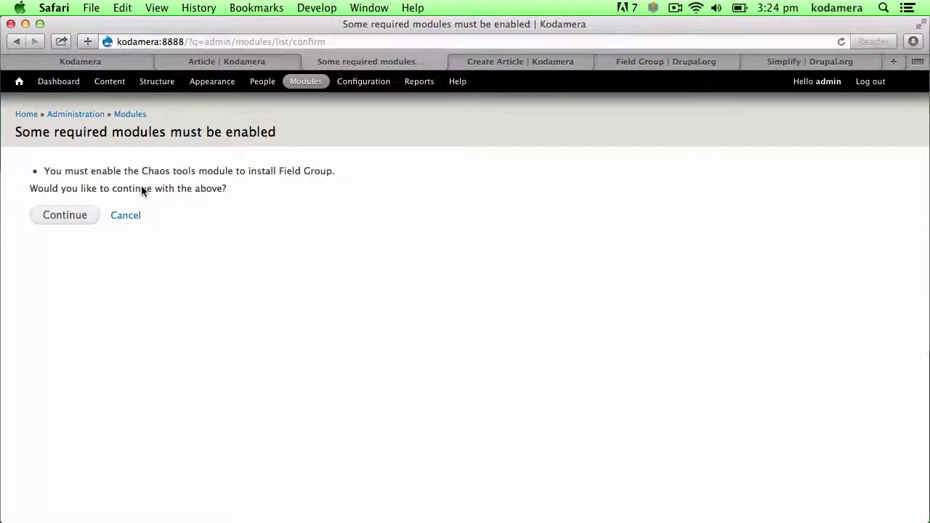
left_click(65, 215)
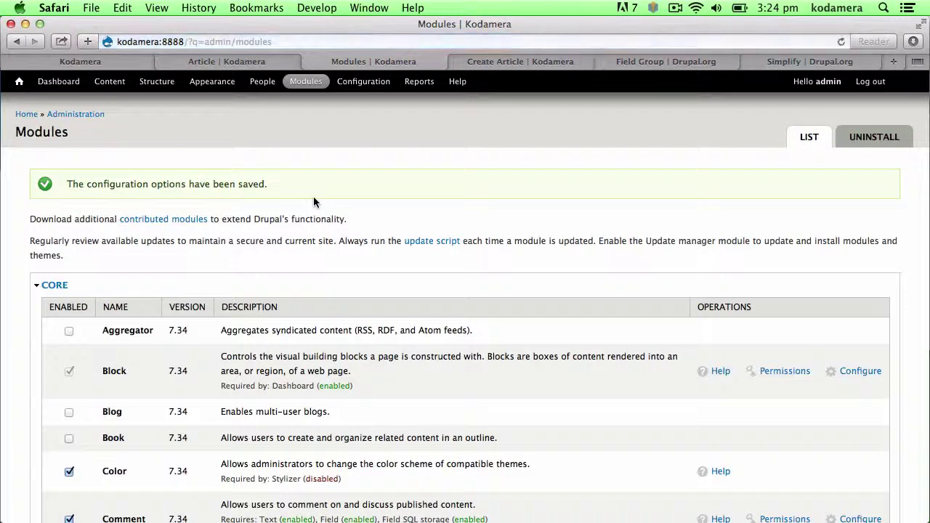
scroll(302, 216, "down", 2)
Step: Reload the Article content type's field list and examine its row for new groups and the Fieldgroups settings
left_click(222, 61)
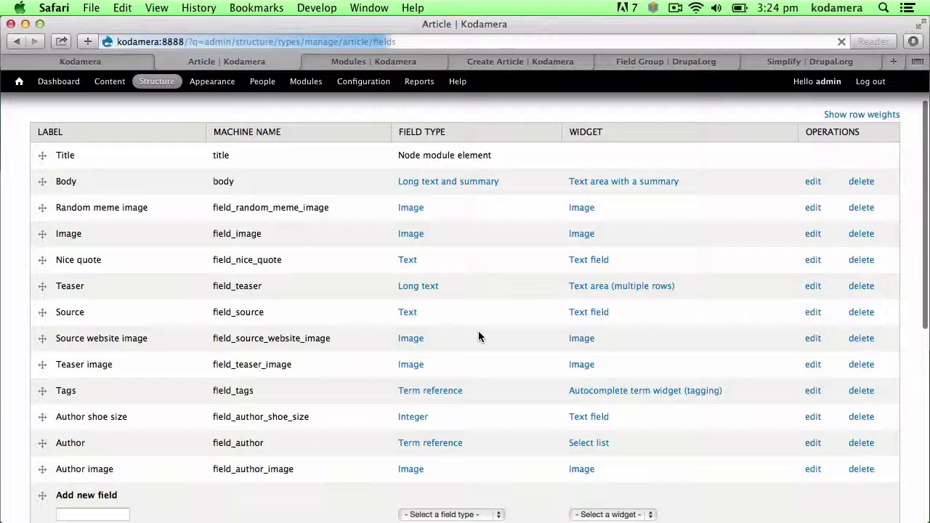
scroll(248, 379, "down", 4)
scroll(248, 379, "down", 1)
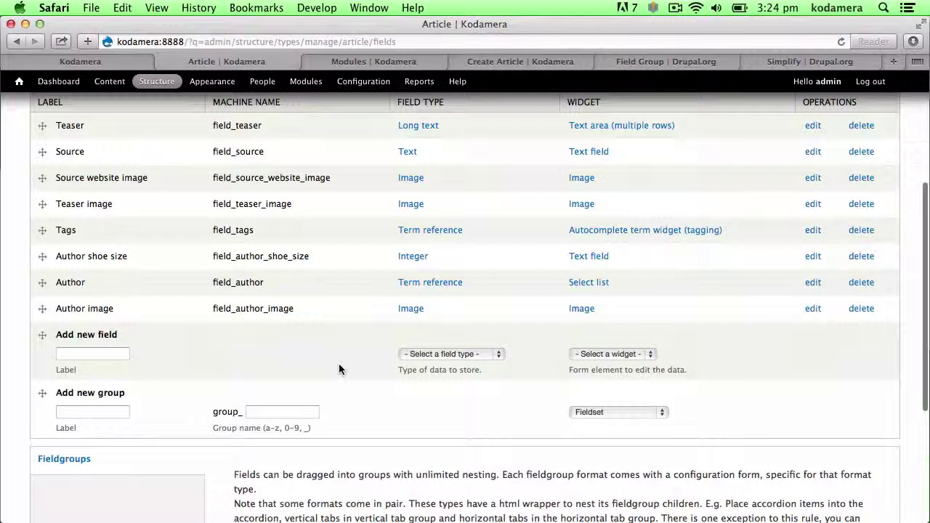
scroll(294, 398, "down", 3)
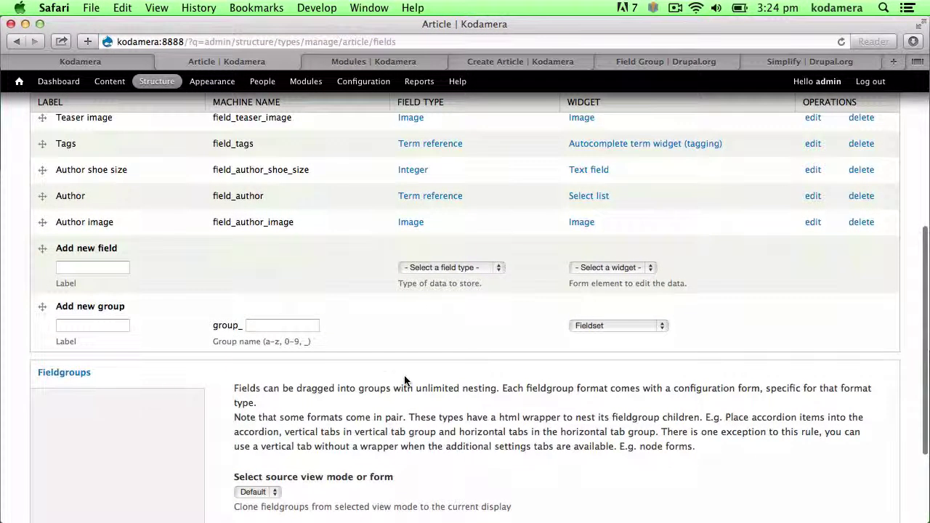
scroll(405, 375, "up", 3)
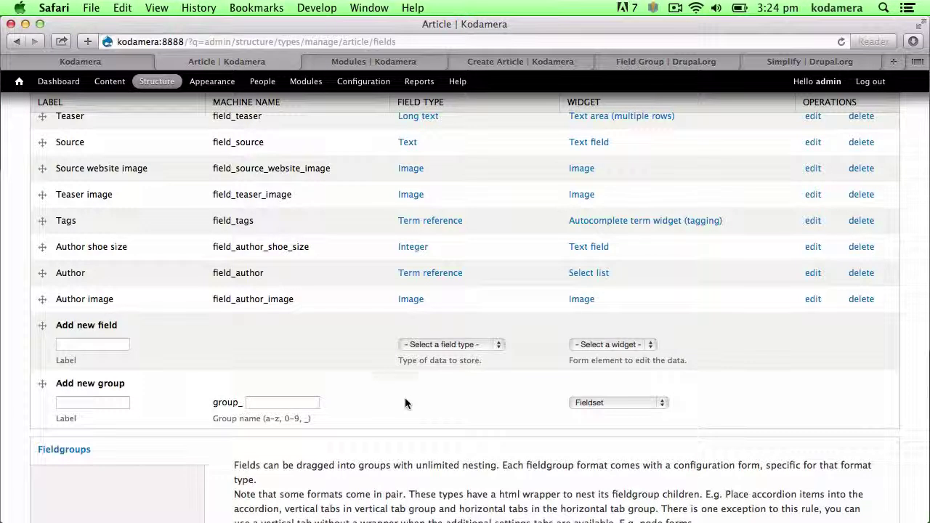
scroll(405, 397, "up", 6)
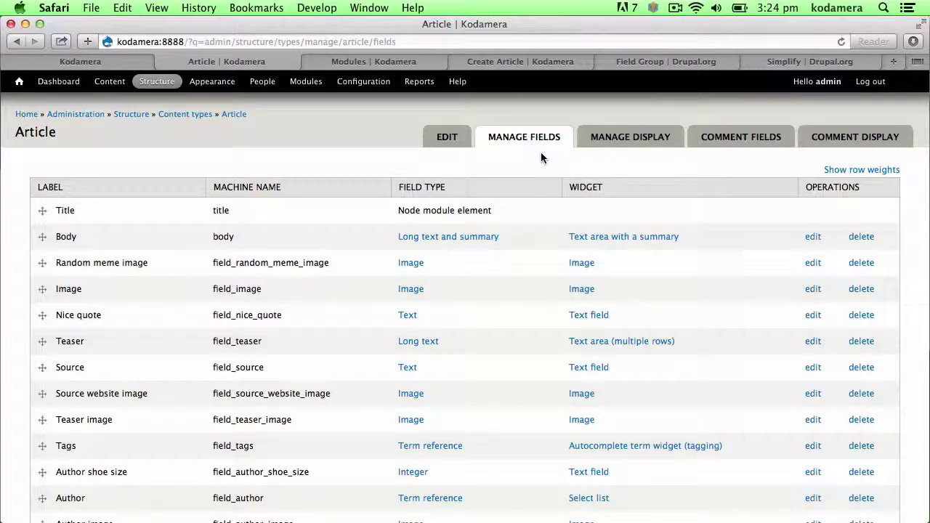
scroll(289, 327, "down", 5)
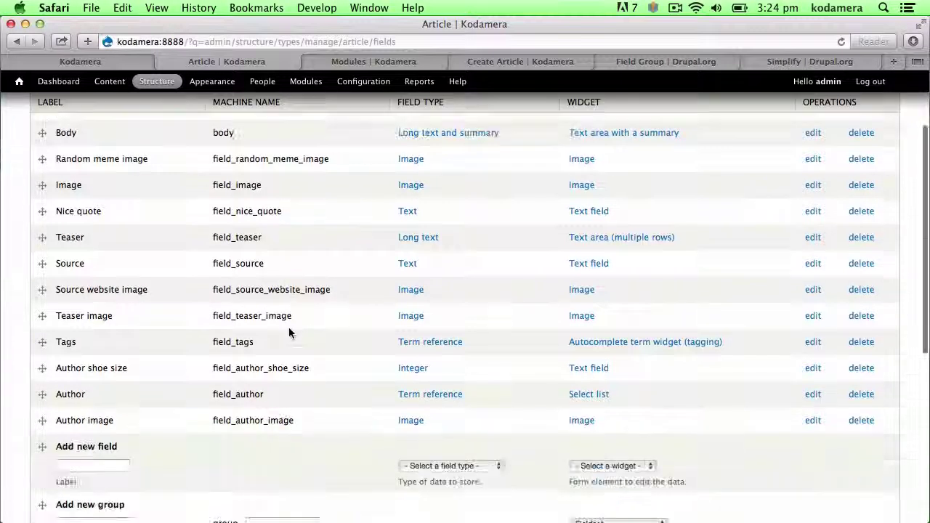
Step: Add a field group labelled Article with the group name article as a Vertical tabs group, and save the fields
left_click(114, 354)
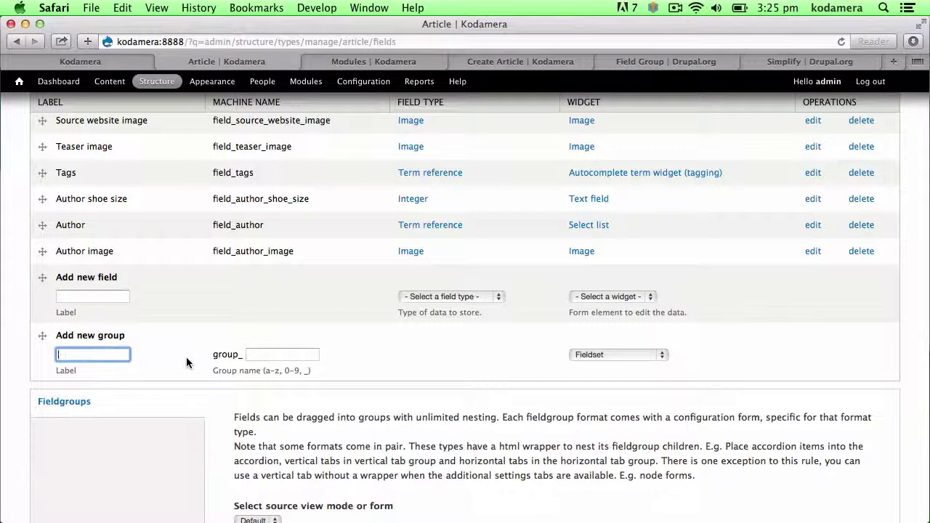
left_click(618, 355)
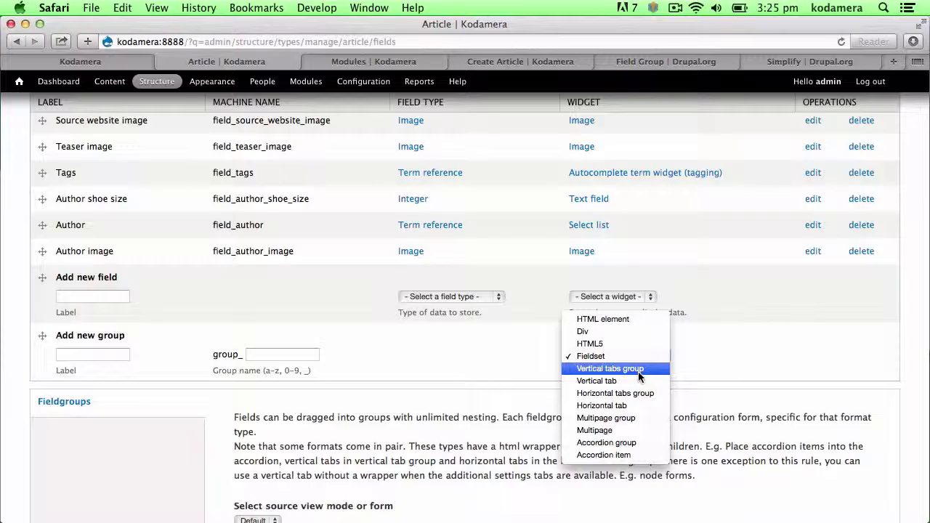
left_click(94, 349)
left_click(115, 355)
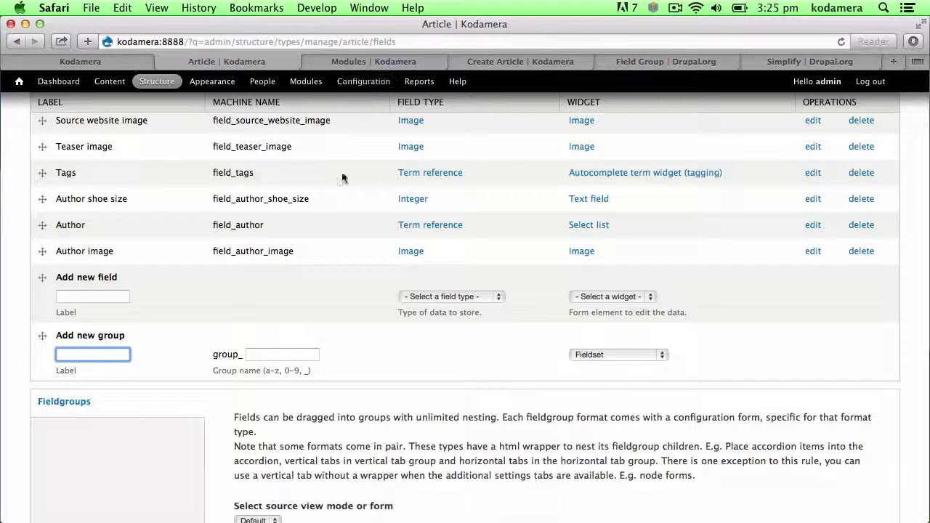
type("Article")
left_click(300, 354)
type("article")
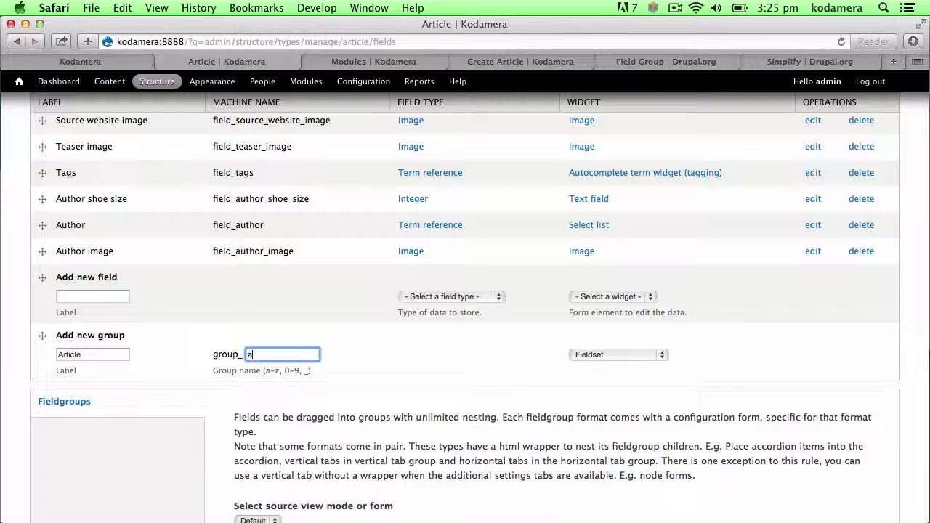
left_click(649, 355)
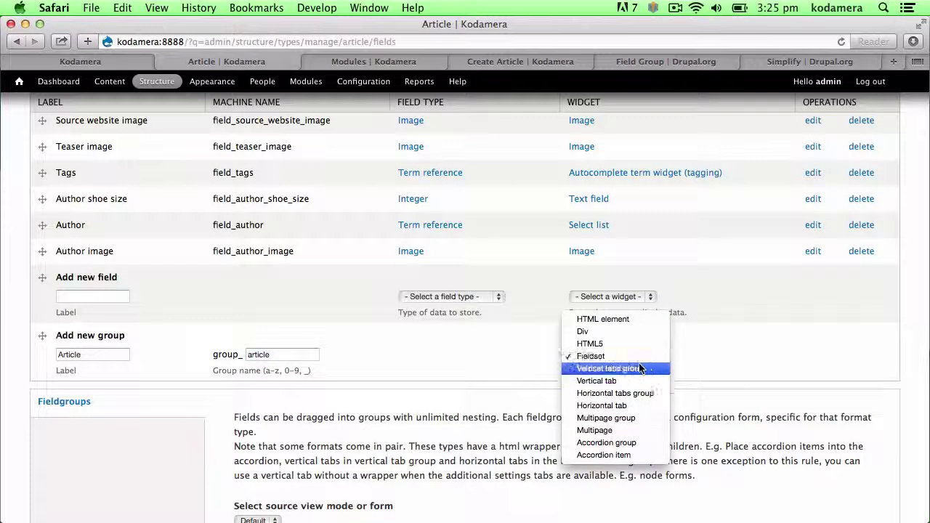
left_click(658, 370)
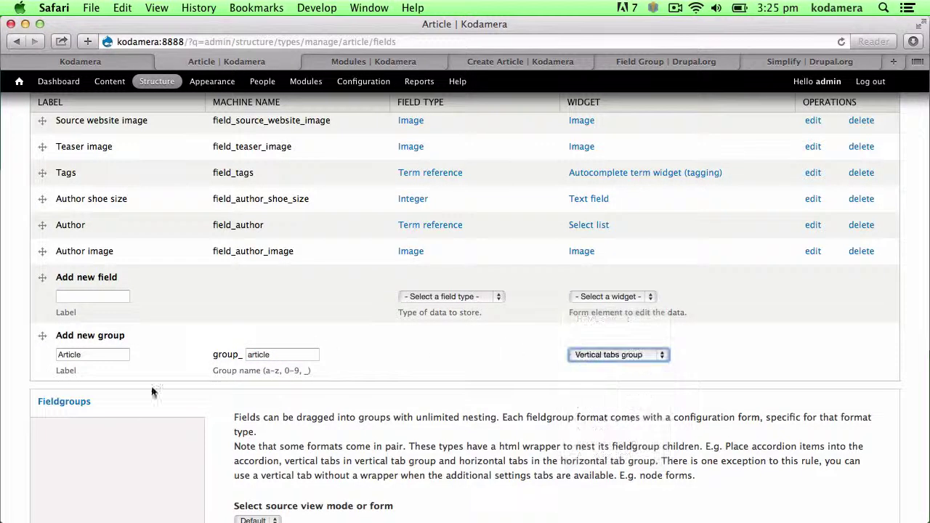
scroll(117, 411, "down", 5)
left_click(64, 466)
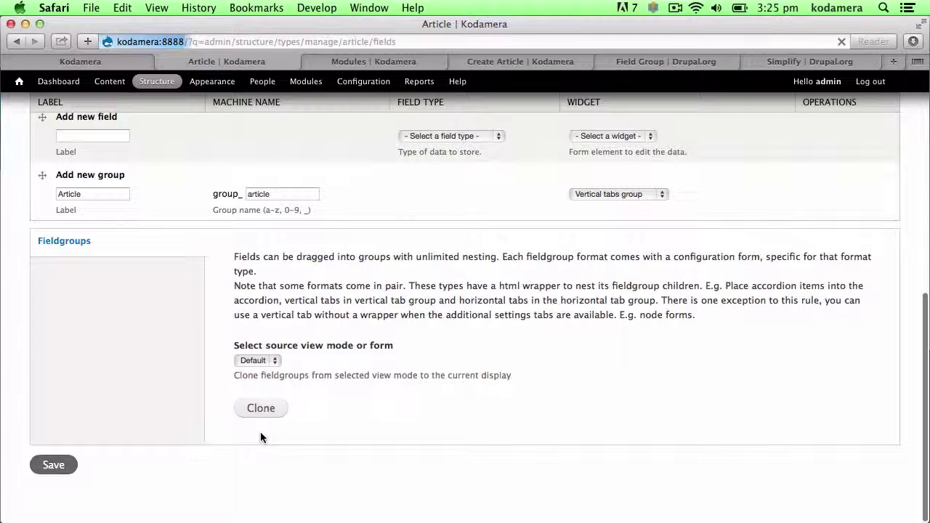
Step: Examine the Article group's row in the field list and the group types available for a new group
scroll(297, 303, "down", 10)
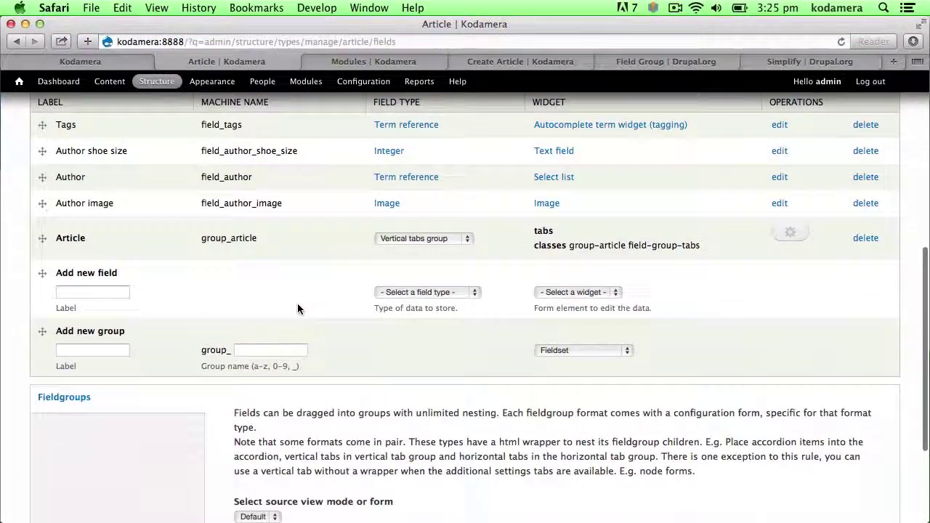
scroll(119, 292, "up", 1)
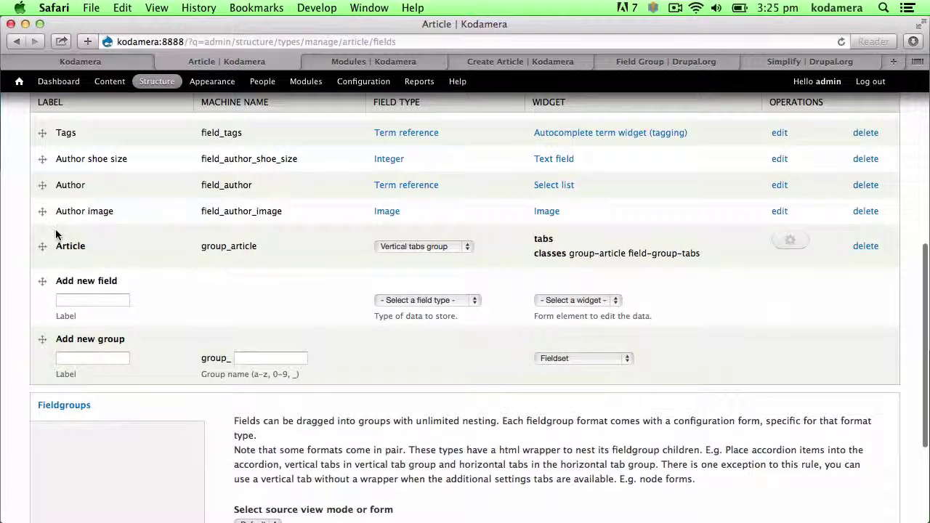
left_click(78, 358)
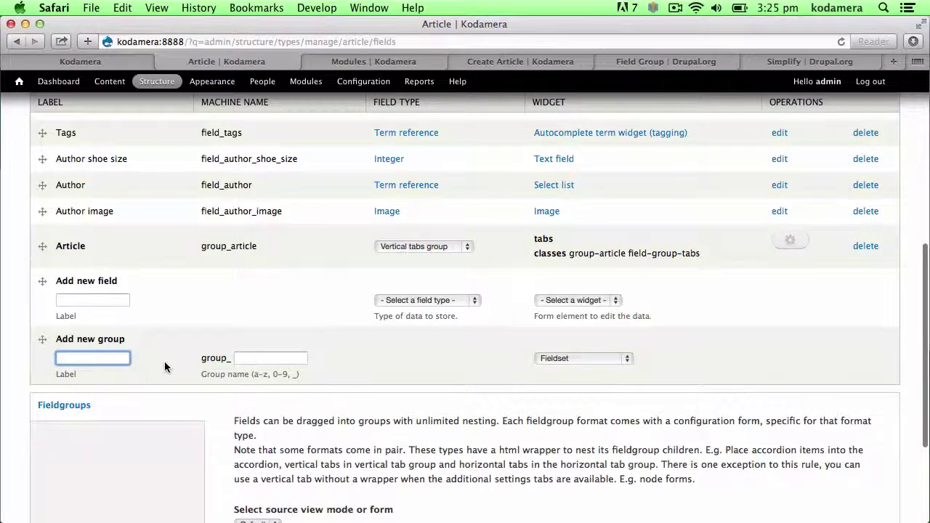
scroll(268, 351, "up", 1)
scroll(268, 347, "up", 3)
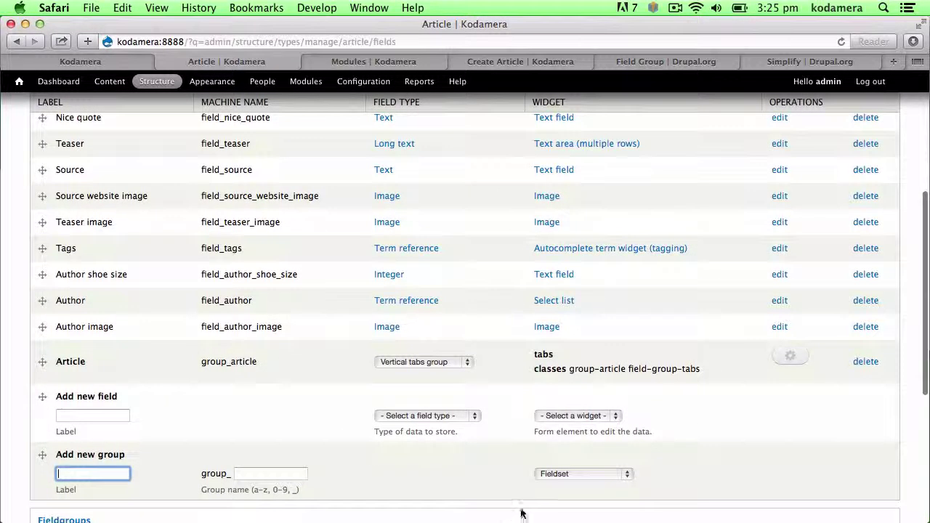
left_click(569, 476)
scroll(569, 476, "down", 1)
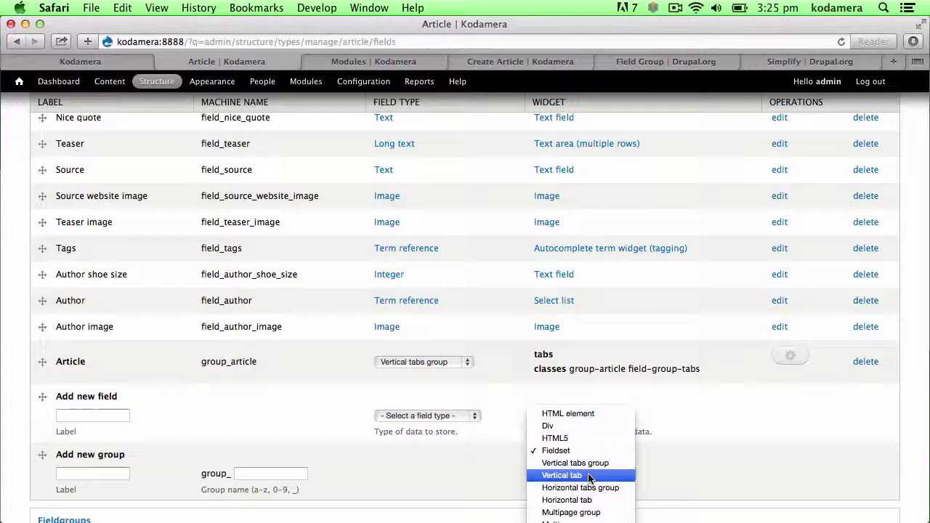
left_click(245, 422)
scroll(243, 415, "up", 3)
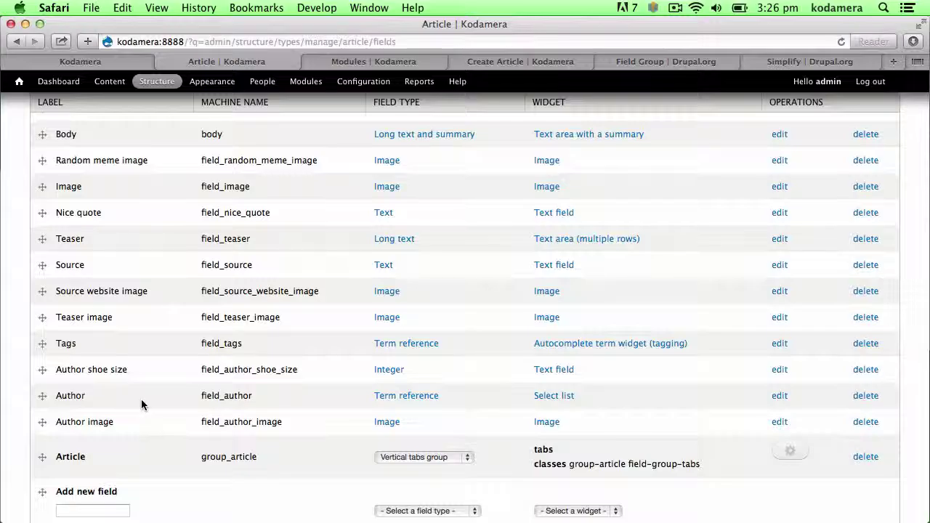
Step: Add a field group labelled Author with the group name author_group as a Vertical tab, and save the fields
scroll(141, 399, "down", 5)
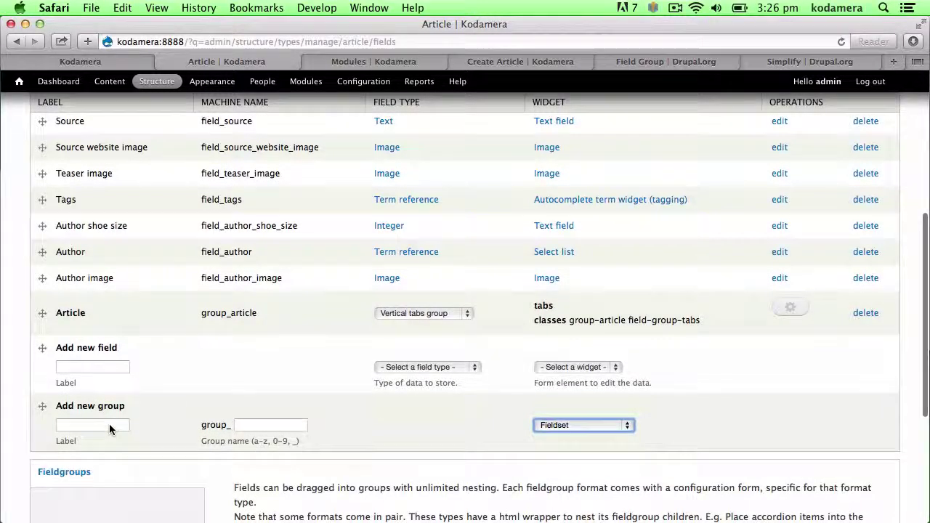
left_click(109, 424)
type("Au")
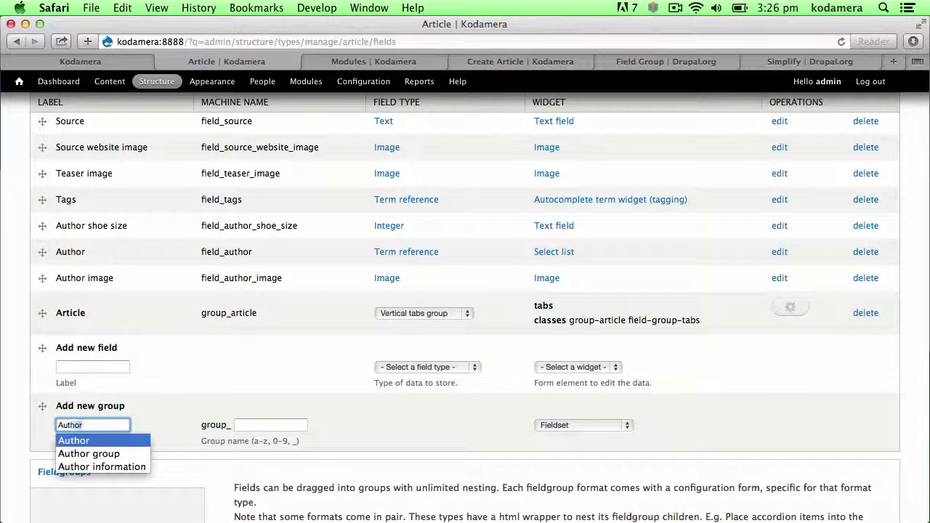
type("thor")
key("Tab")
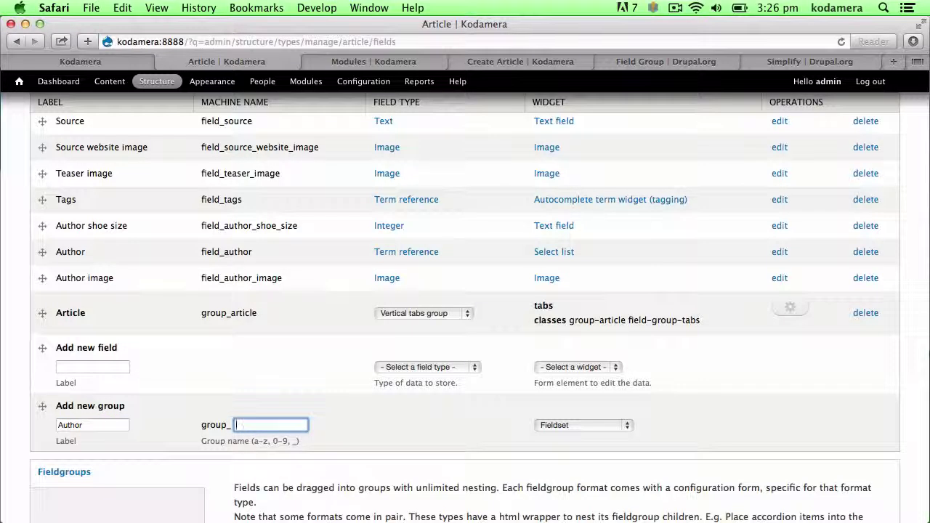
type("author_group")
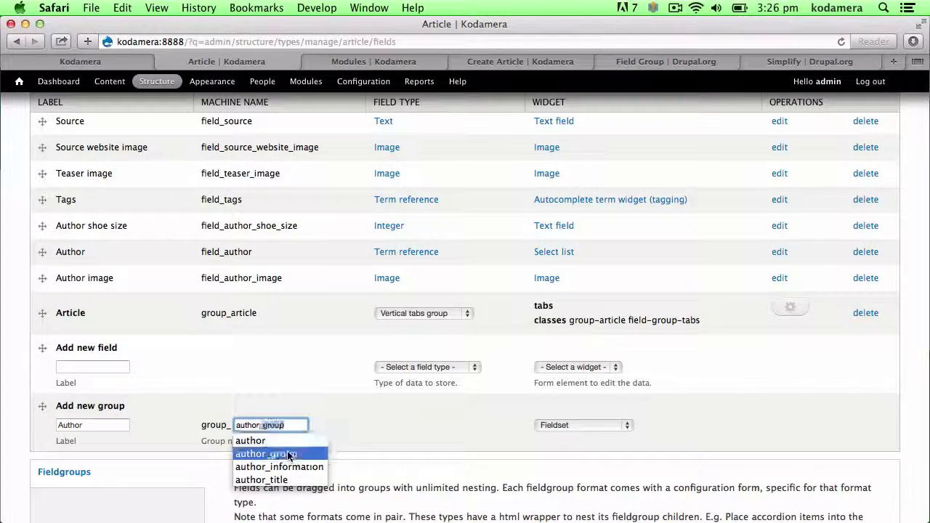
left_click(266, 453)
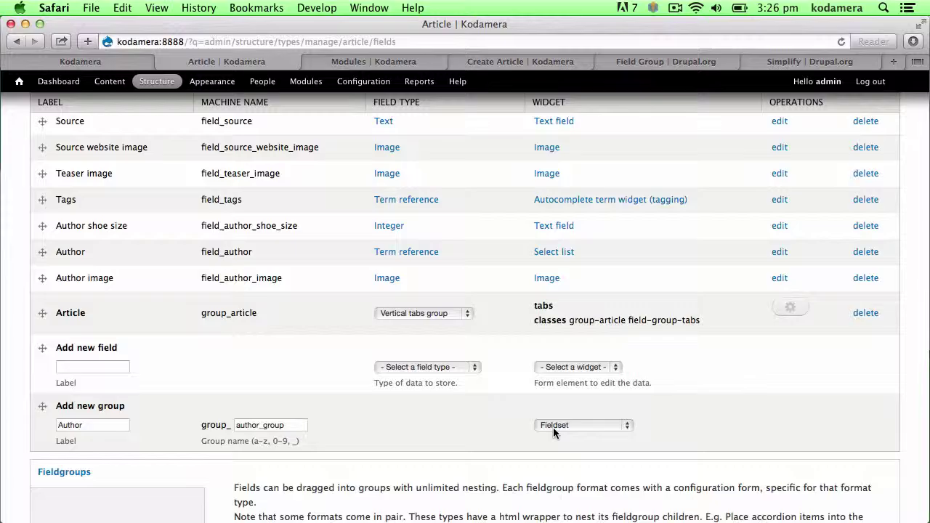
left_click(579, 426)
left_click(578, 451)
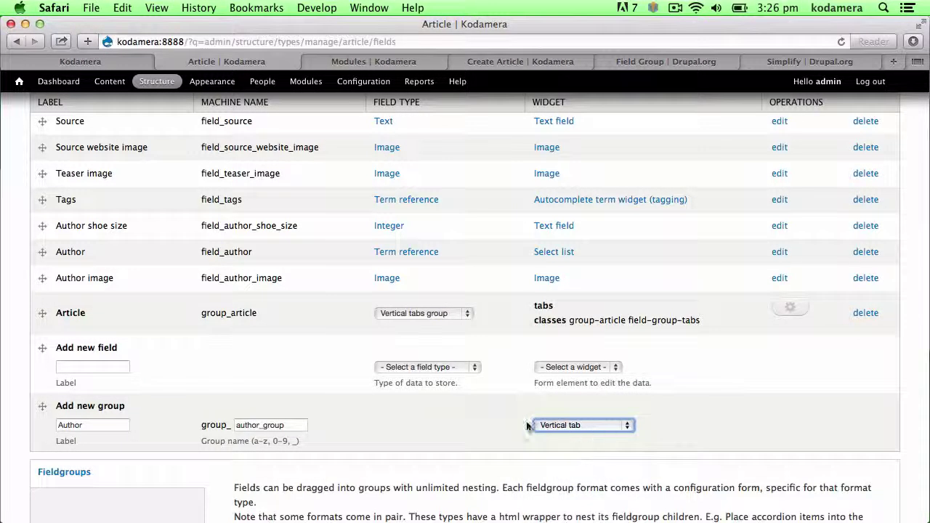
scroll(111, 441, "down", 5)
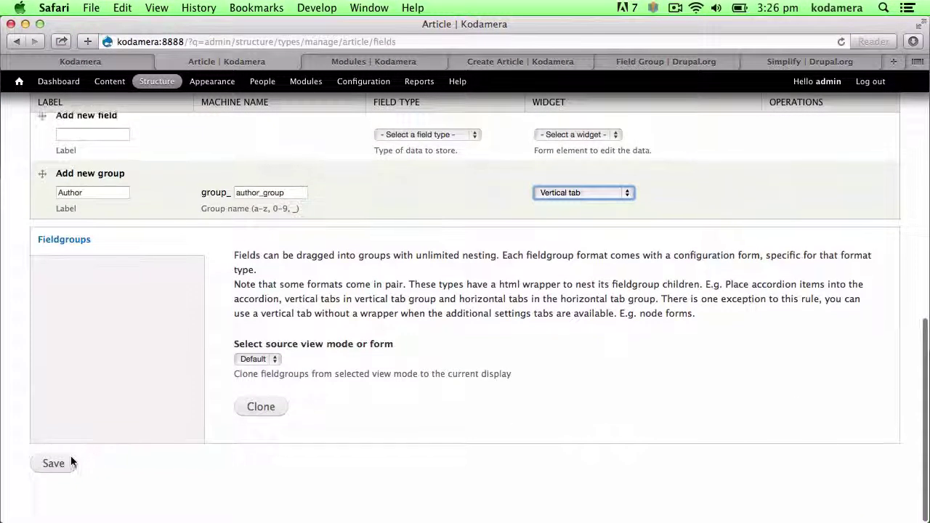
left_click(57, 465)
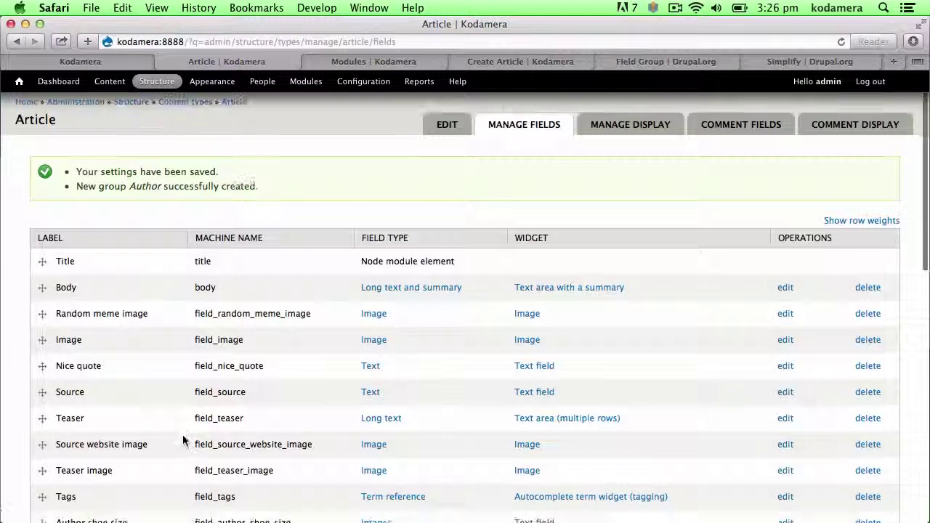
Step: Move the Article group above the Author group and nest the Author group inside it
scroll(182, 439, "down", 8)
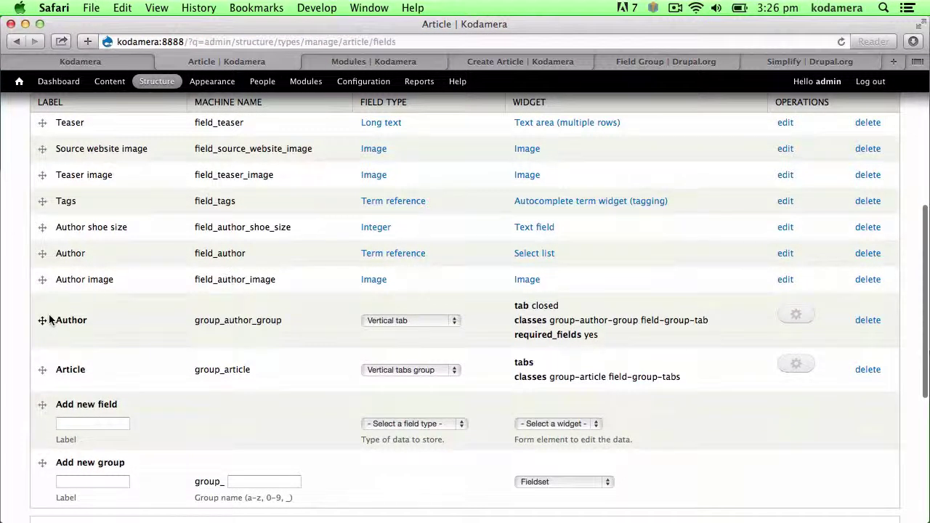
left_click_drag(42, 369, 40, 328)
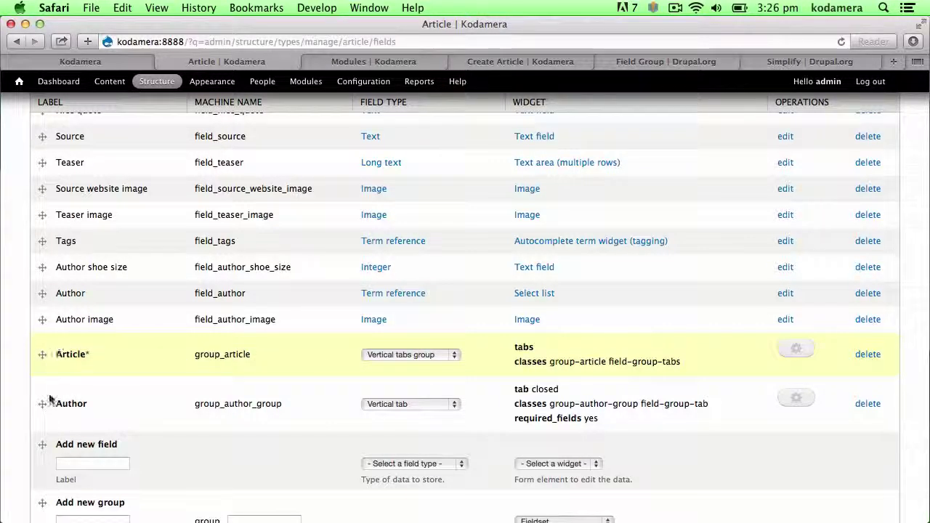
left_click_drag(42, 404, 64, 408)
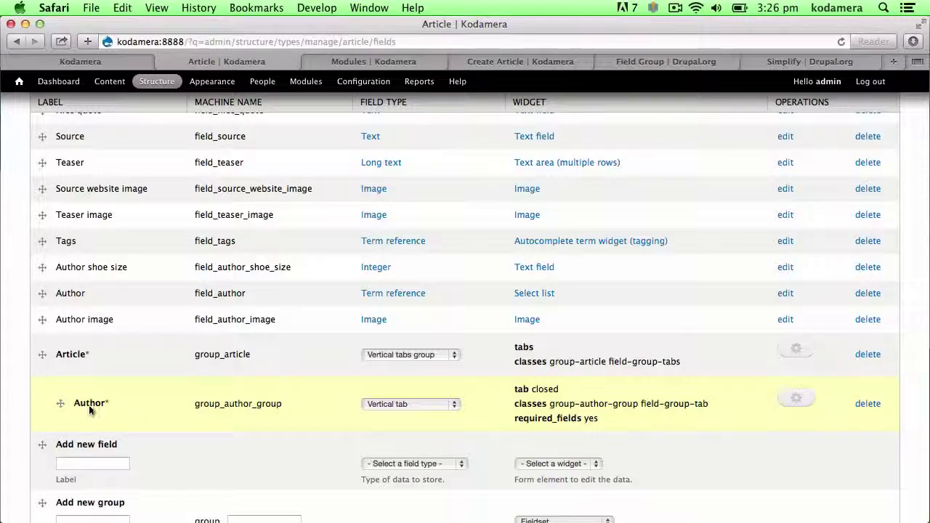
Step: Nest the Author, Author image and Author shoe size fields under the Author group
left_click_drag(42, 319, 78, 418)
left_click_drag(40, 296, 79, 386)
left_click_drag(43, 267, 102, 419)
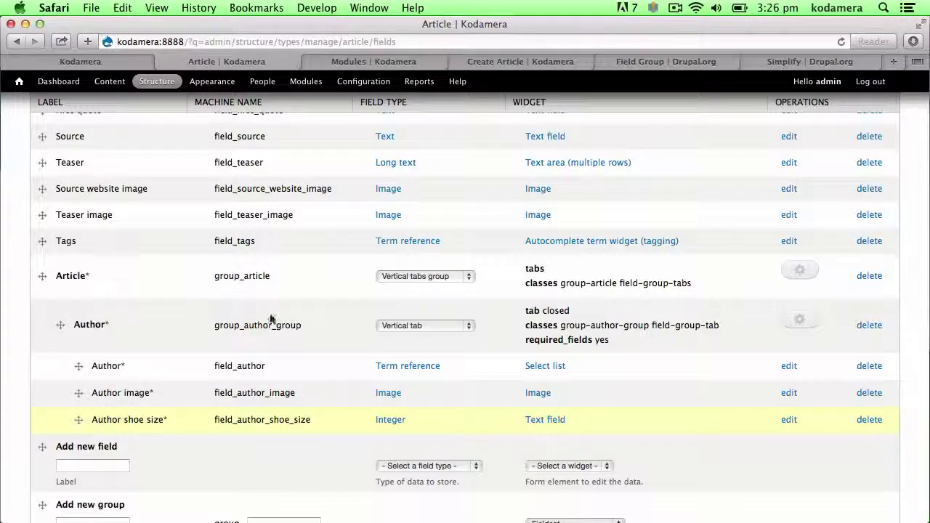
scroll(273, 290, "down", 3)
scroll(167, 305, "up", 2)
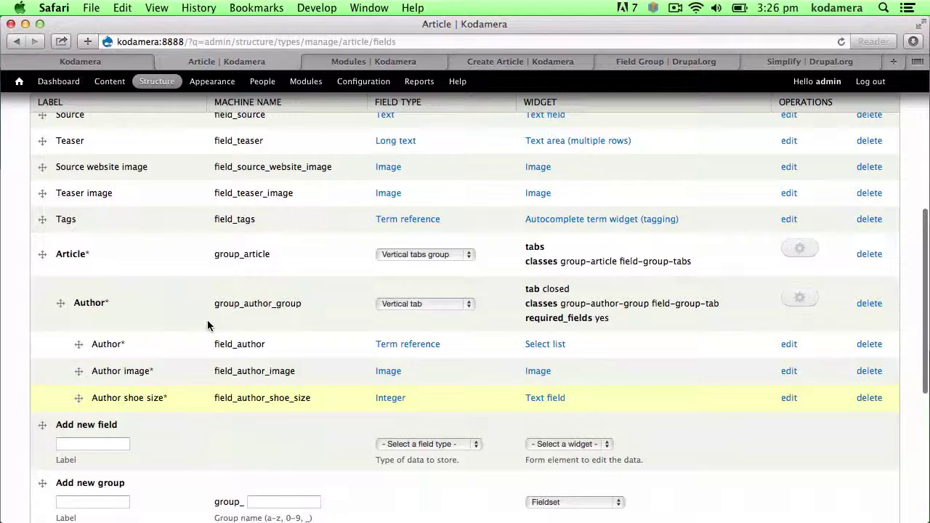
Step: Examine the ungrouped author fields on the Create Article form, and return to the Article field list
left_click(522, 63)
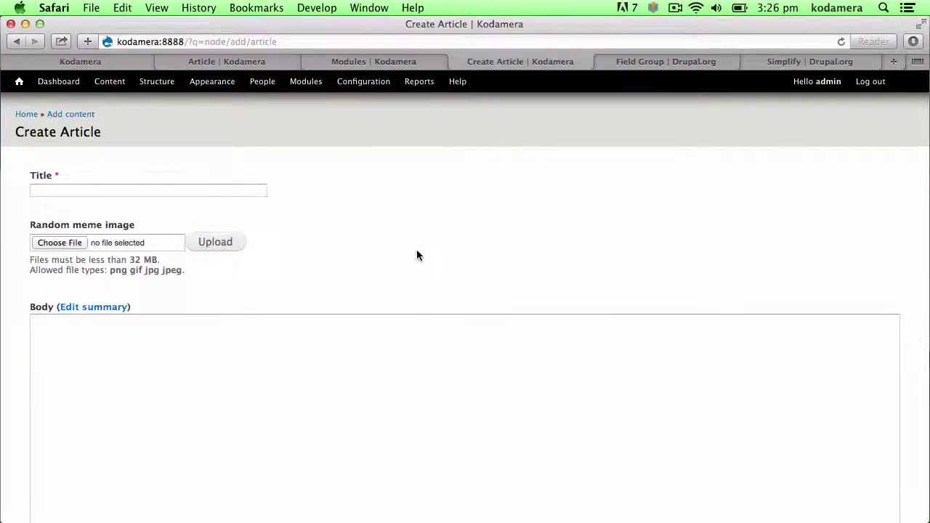
scroll(417, 255, "down", 15)
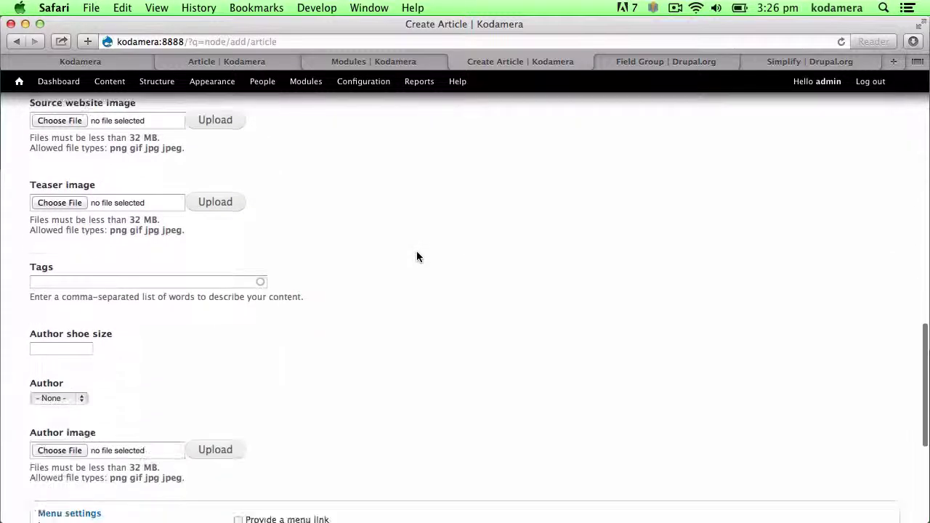
scroll(417, 256, "down", 4)
scroll(417, 255, "up", 5)
left_click(249, 62)
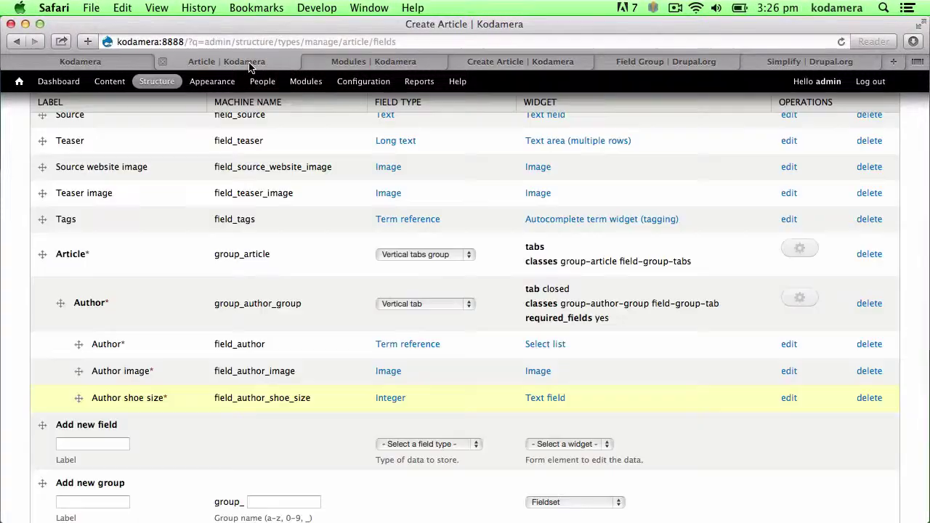
Step: Save the field arrangement, and reload the Create Article form to check the Author vertical tab
scroll(197, 424, "down", 10)
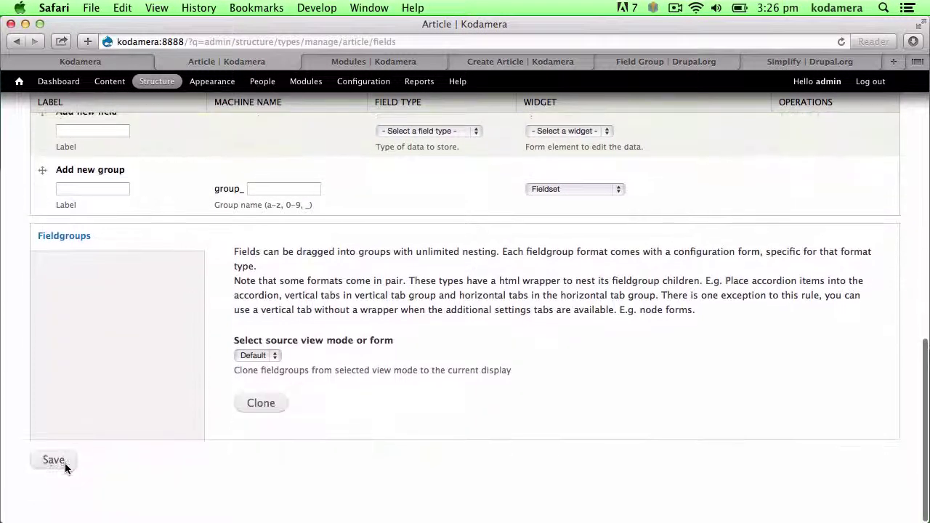
left_click(65, 463)
left_click(539, 63)
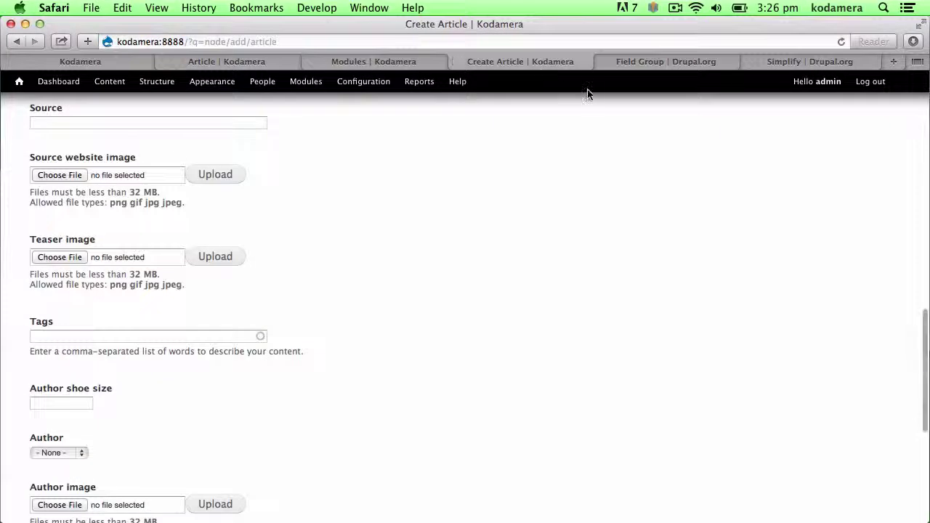
key("super+r")
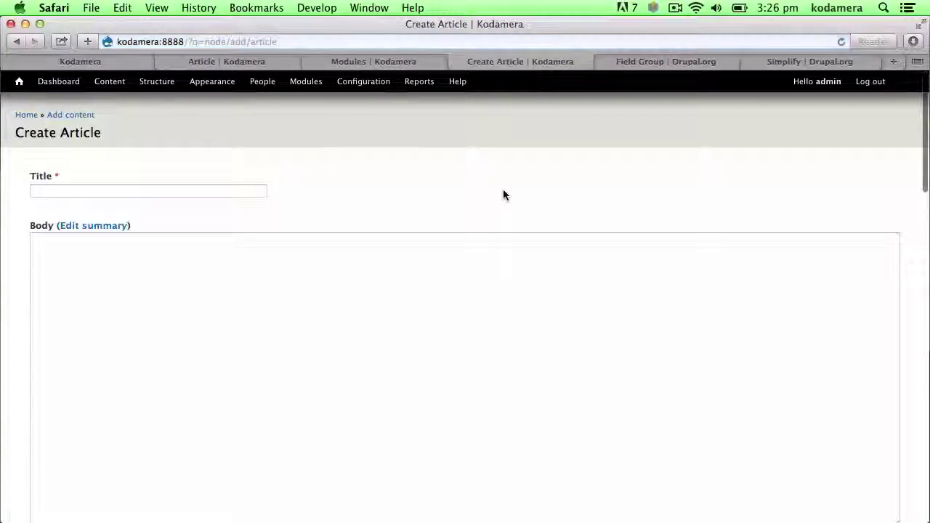
scroll(531, 207, "down", 2)
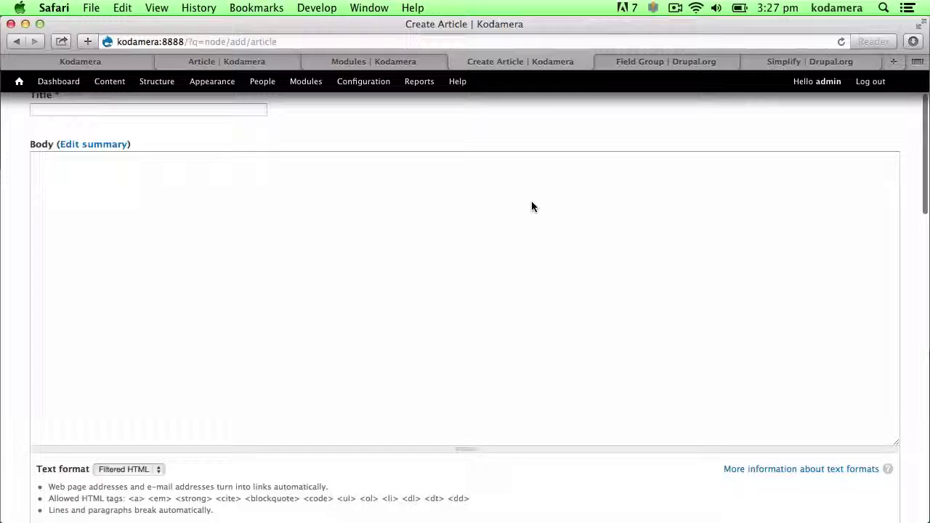
scroll(531, 207, "down", 10)
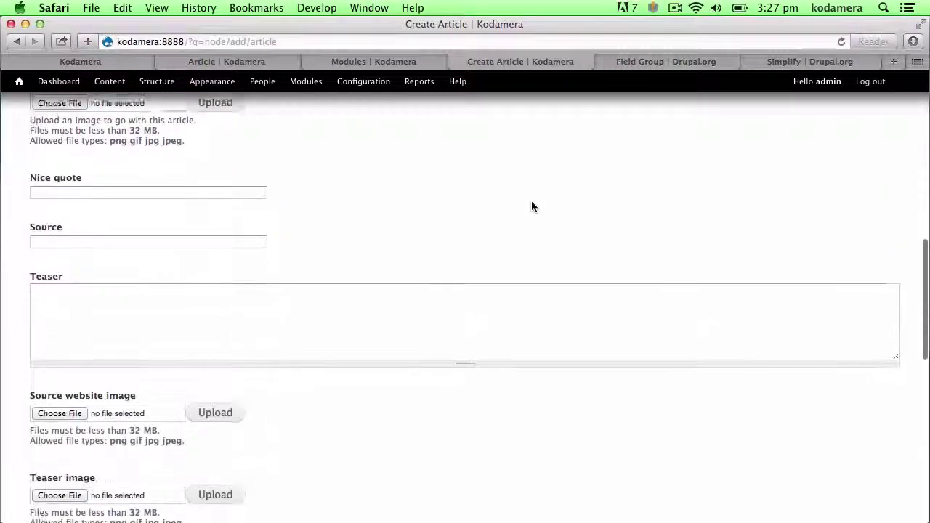
scroll(531, 207, "down", 8)
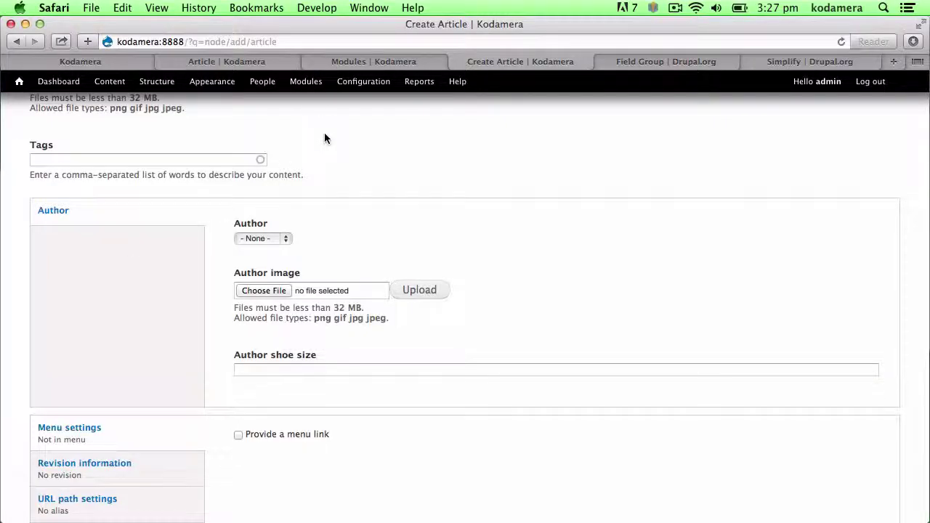
Step: Add a field group labelled Basic with the group name basic_information as a Vertical tab, and save the Article fields
left_click(247, 62)
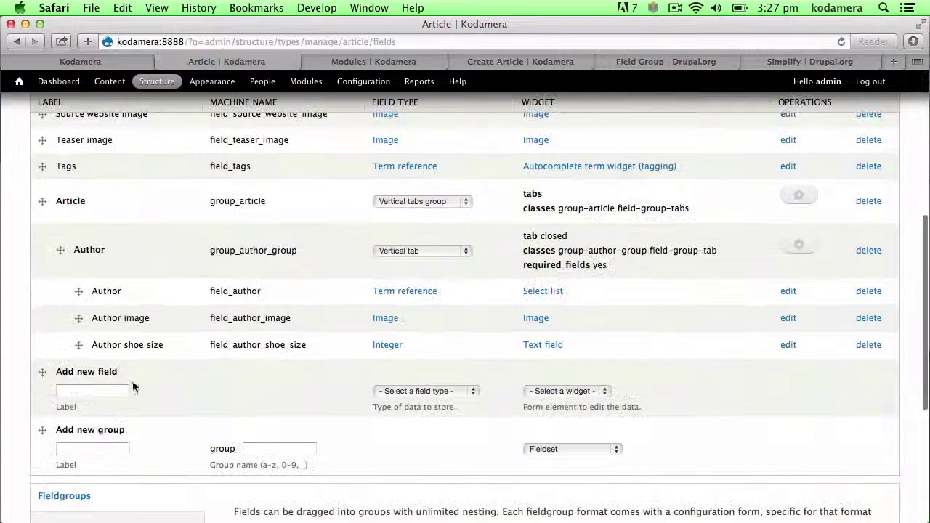
key("Tab")
key("Tab")
key("Tab")
type("Basic")
key("Tab")
type("basic_information")
key("Tab")
key("space")
key("Down")
key("Down")
key("Return")
scroll(39, 405, "down", 5)
left_click(53, 478)
Step: Move the Article group above Title, nest Title, Body, Image and Tags under the Basic group, and save the fields
scroll(170, 295, "down", 3)
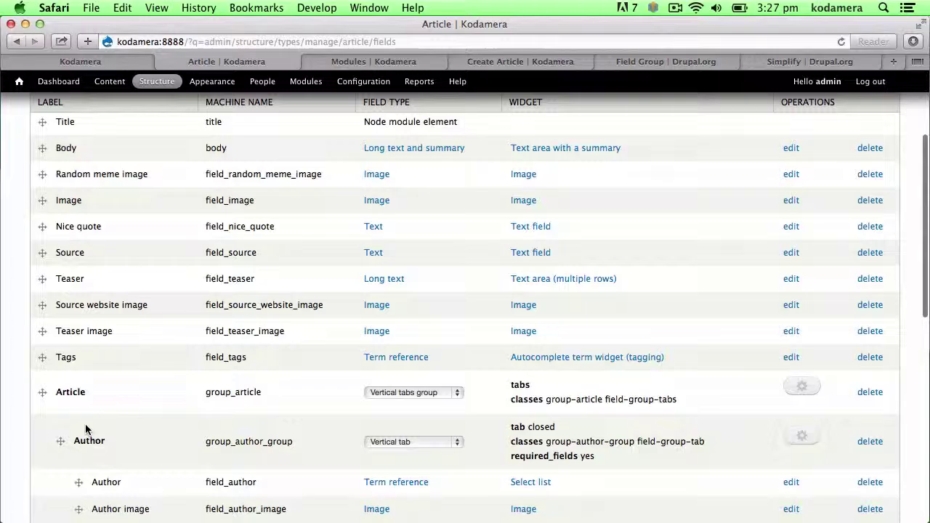
left_click_drag(41, 391, 45, 119)
scroll(108, 305, "down", 5)
left_click_drag(42, 364, 61, 344)
scroll(51, 276, "down", 2)
scroll(51, 334, "down", 2)
left_click_drag(43, 453, 61, 298)
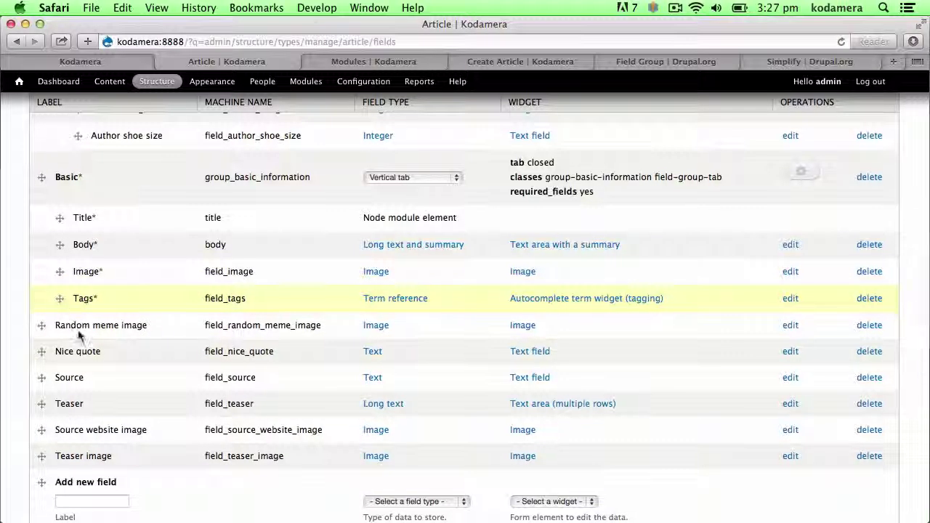
scroll(73, 407, "down", 10)
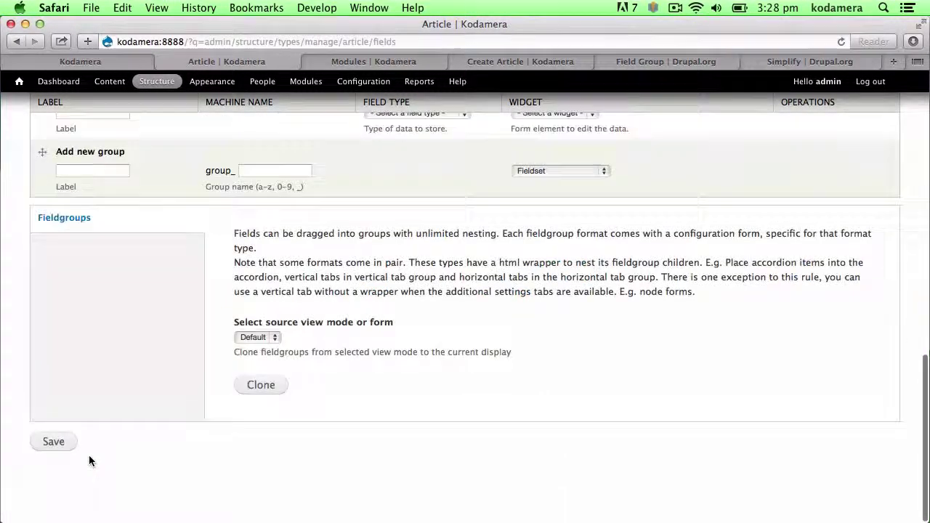
left_click(53, 462)
Step: Add a field group labelled Misc with the group name misc as a Vertical tab, and save the fields
left_click(98, 374)
type("Misc")
left_click(280, 375)
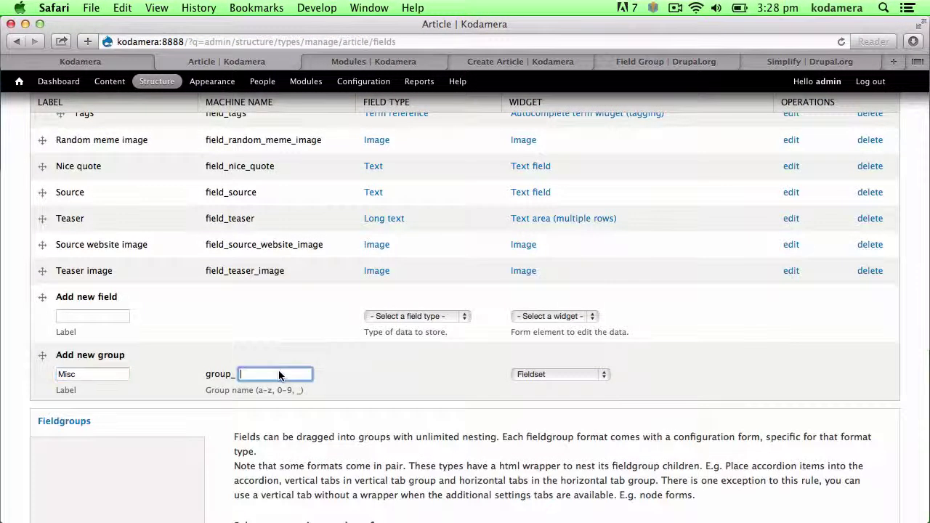
left_click(538, 401)
scroll(291, 363, "down", 5)
left_click(54, 411)
Step: Move the Misc group above Random meme image, and nest Random meme image and Nice quote under it
scroll(80, 390, "up", 7)
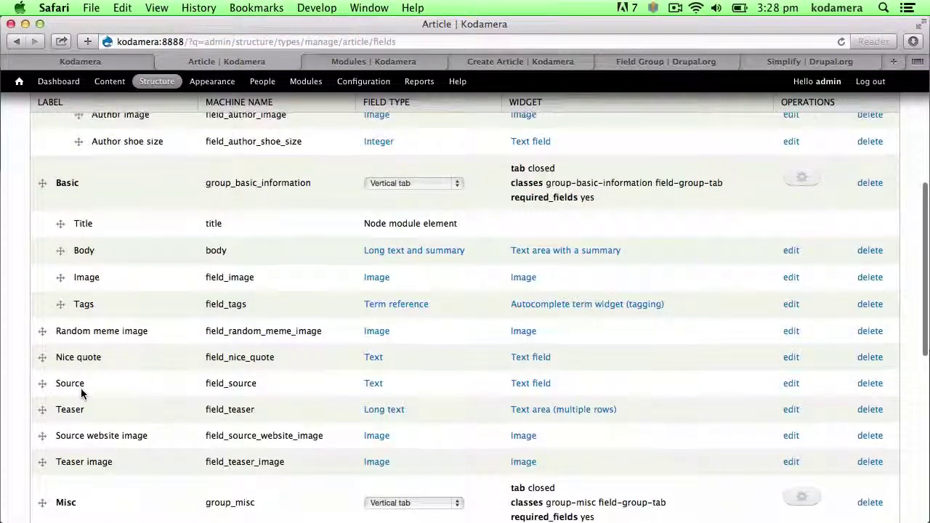
left_click_drag(42, 502, 42, 312)
left_click_drag(42, 357, 60, 357)
left_click_drag(42, 385, 60, 384)
Step: Move the Teaser and Teaser image fields up into the Basic group, above the Misc group
left_click_drag(41, 438, 66, 218)
scroll(291, 291, "down", 5)
left_click_drag(42, 313, 59, 200)
scroll(79, 205, "up", 4)
Step: Add a field group labelled Source with the group name source as a Vertical tab, and save the fields
scroll(64, 334, "down", 5)
left_click(102, 371)
type("Source")
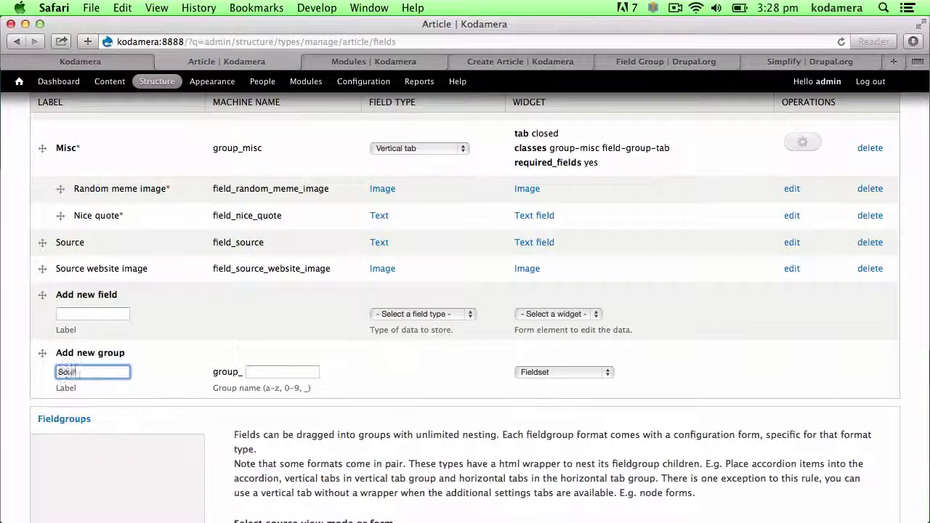
key("Tab")
key("Tab")
key("space")
key("Down")
key("Down")
key("Return")
scroll(120, 442, "down", 5)
left_click(54, 465)
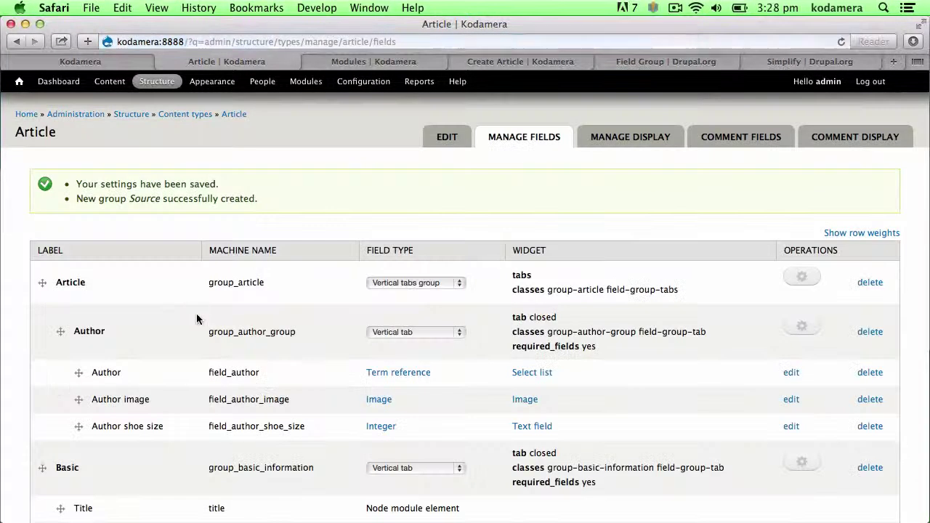
Step: Nest the Source and Source website image fields under the Source group, and save the fields
scroll(55, 389, "down", 10)
scroll(55, 389, "down", 5)
left_click_drag(42, 264, 63, 347)
scroll(61, 320, "down", 10)
left_click(52, 463)
Step: Nest the Basic, Misc and Source groups under the Article vertical tabs group, and save the fields
scroll(166, 327, "down", 2)
scroll(62, 347, "down", 5)
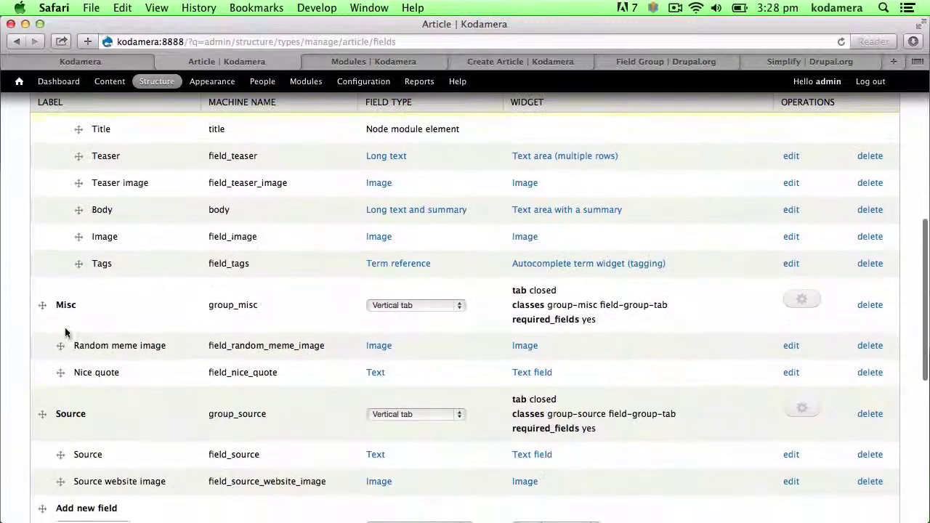
left_click_drag(42, 300, 61, 300)
left_click_drag(42, 409, 61, 409)
scroll(61, 409, "down", 10)
left_click(51, 465)
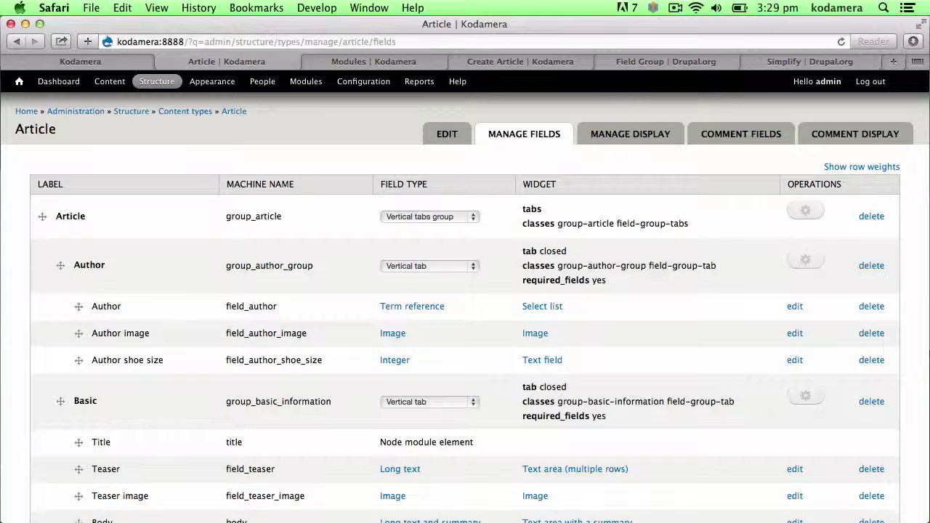
Step: Move the Basic group with its fields above the Author group inside Article, and save the fields
scroll(45, 289, "down", 2)
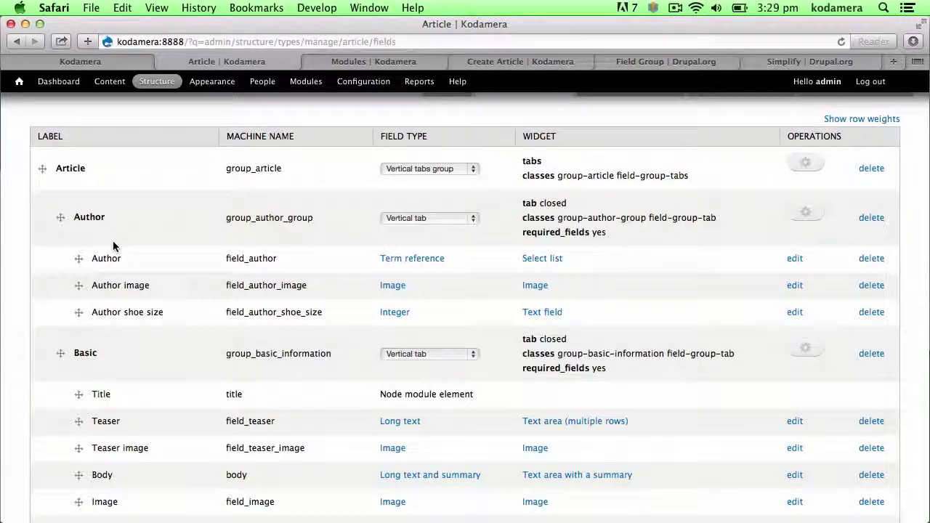
scroll(61, 305, "down", 1)
left_click_drag(60, 320, 64, 191)
scroll(93, 405, "down", 3)
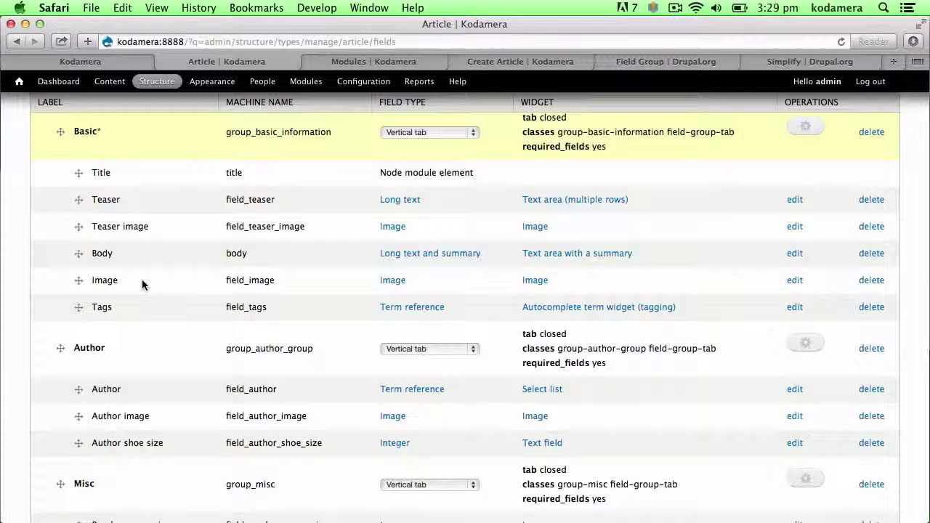
scroll(156, 337, "down", 5)
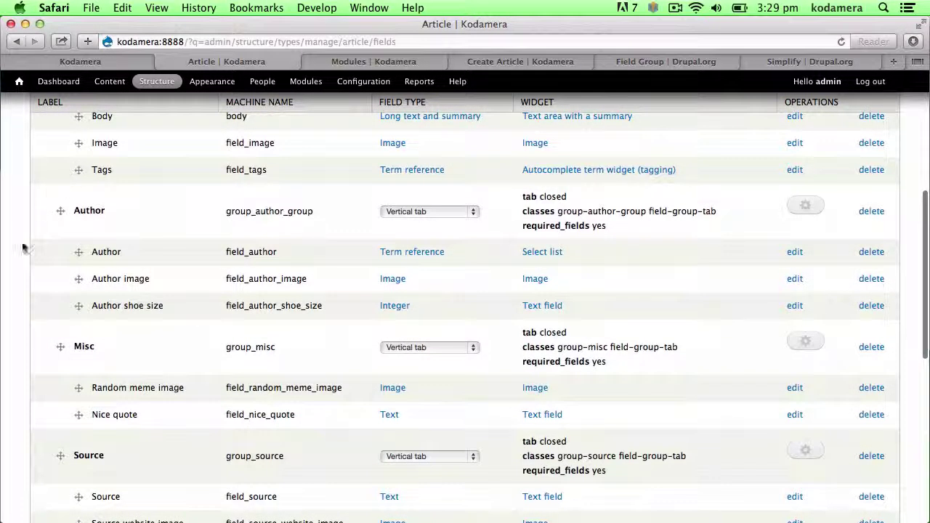
scroll(182, 309, "down", 4)
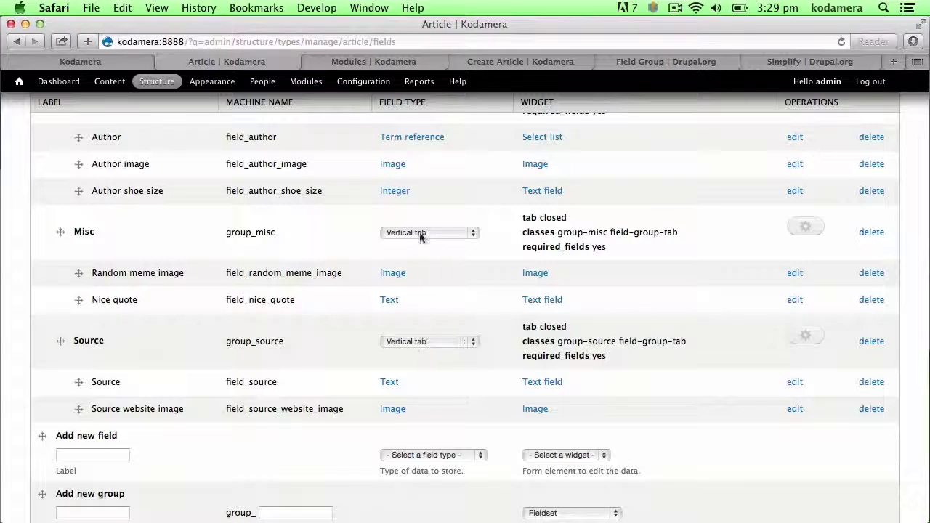
scroll(436, 245, "up", 5)
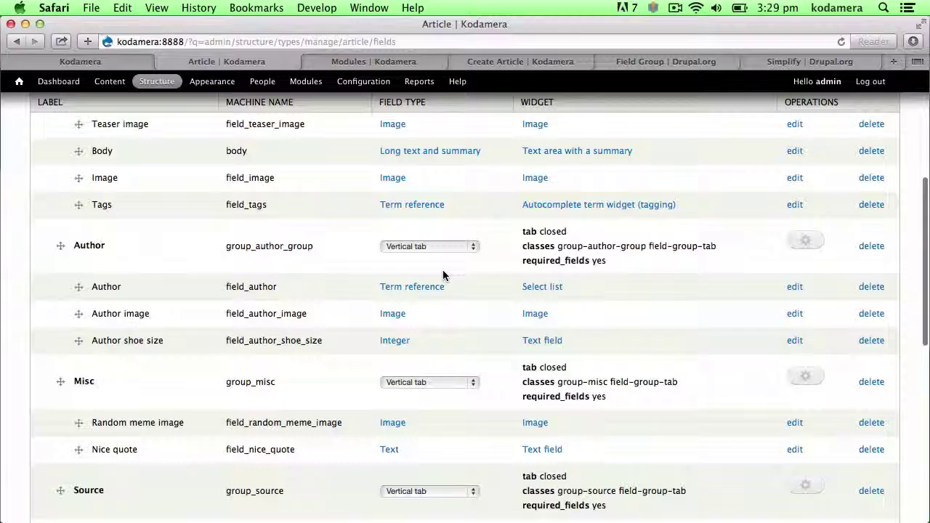
scroll(443, 275, "down", 5)
scroll(443, 274, "down", 3)
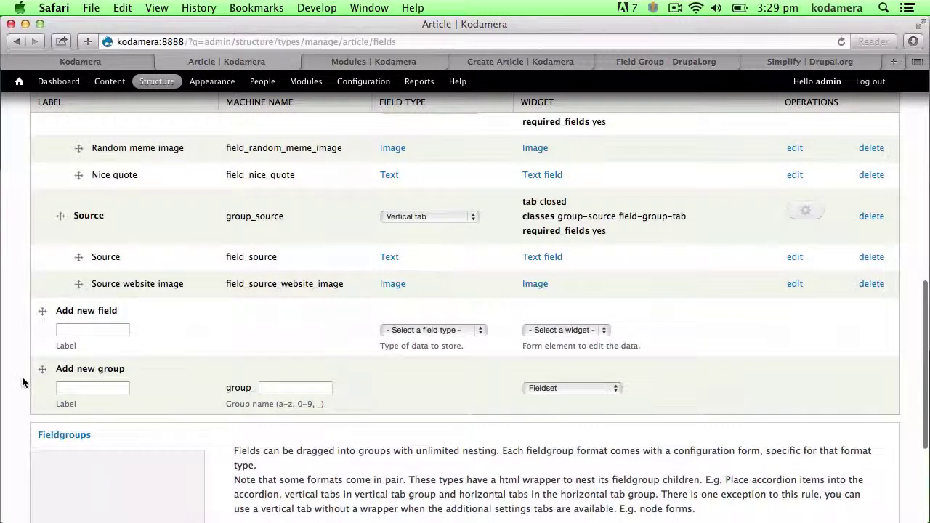
scroll(93, 386, "down", 5)
left_click(52, 467)
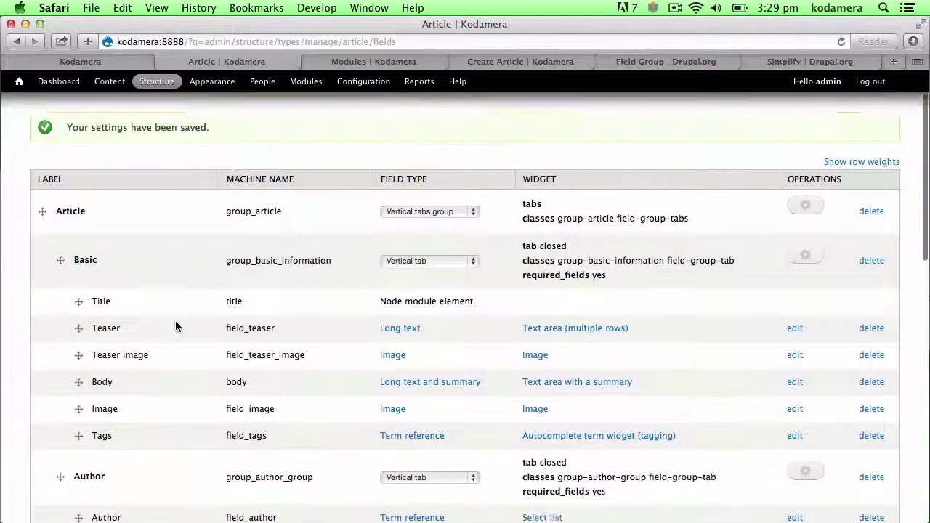
Step: Move the Source group out of the Article group to the top level, and save the fields
scroll(176, 321, "down", 2)
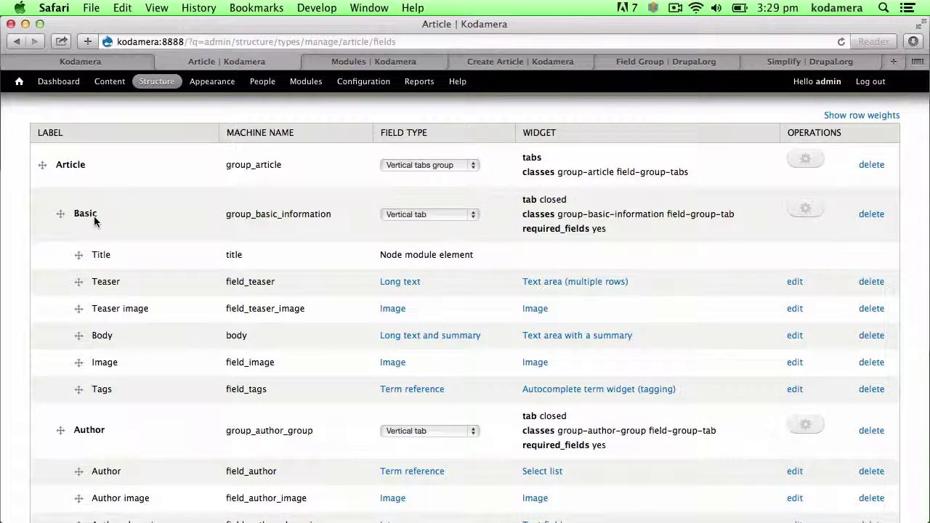
scroll(144, 343, "down", 10)
scroll(143, 343, "up", 15)
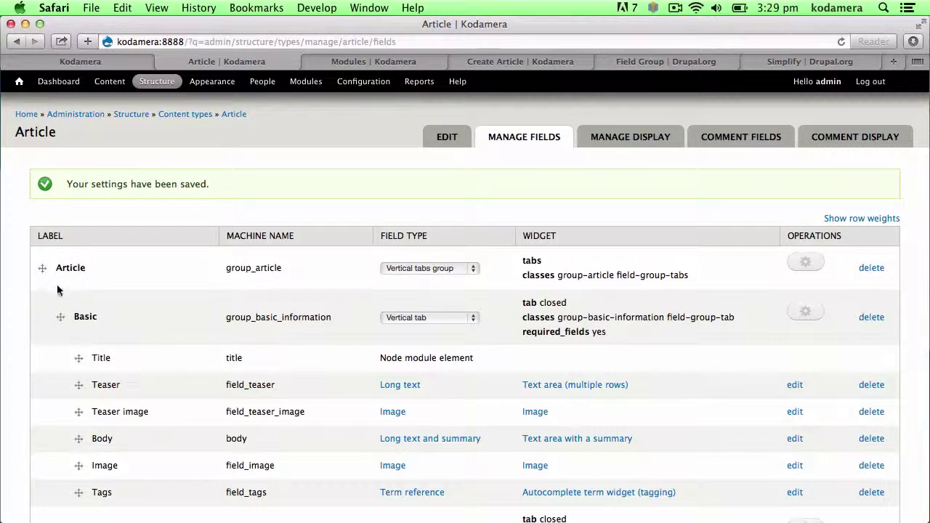
scroll(99, 364, "down", 10)
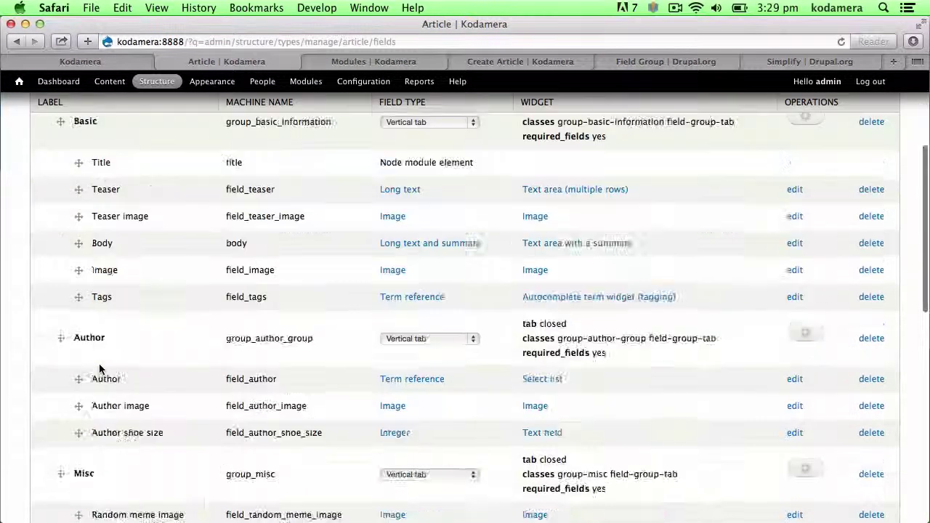
scroll(109, 215, "up", 4)
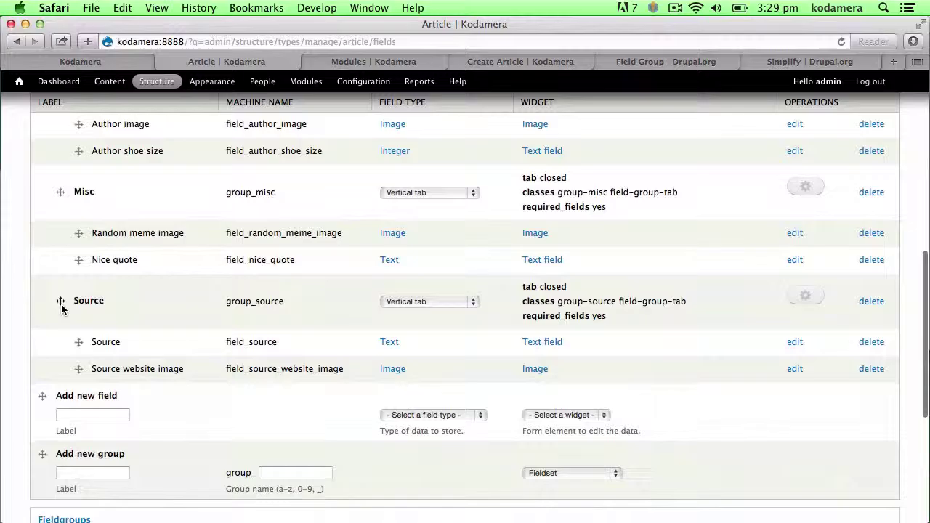
left_click_drag(61, 309, 52, 304)
scroll(71, 291, "up", 10)
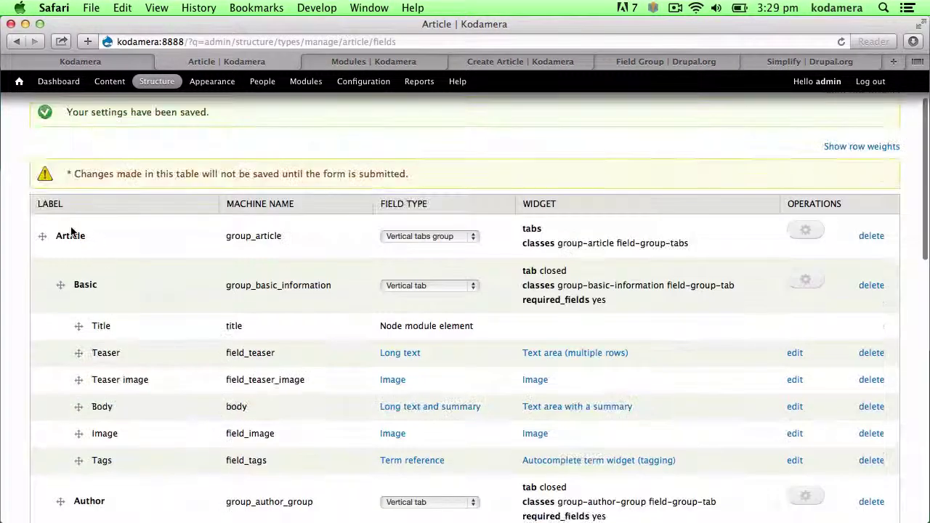
scroll(117, 306, "down", 10)
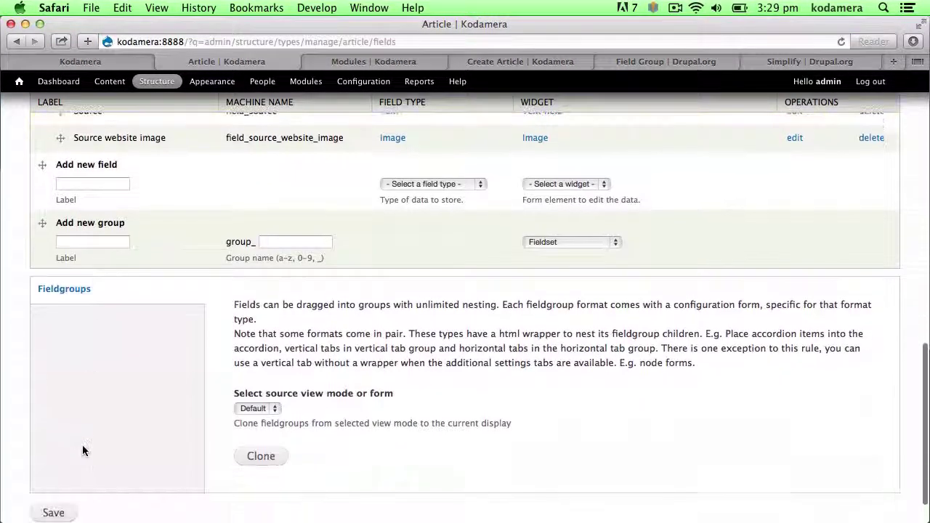
left_click(53, 512)
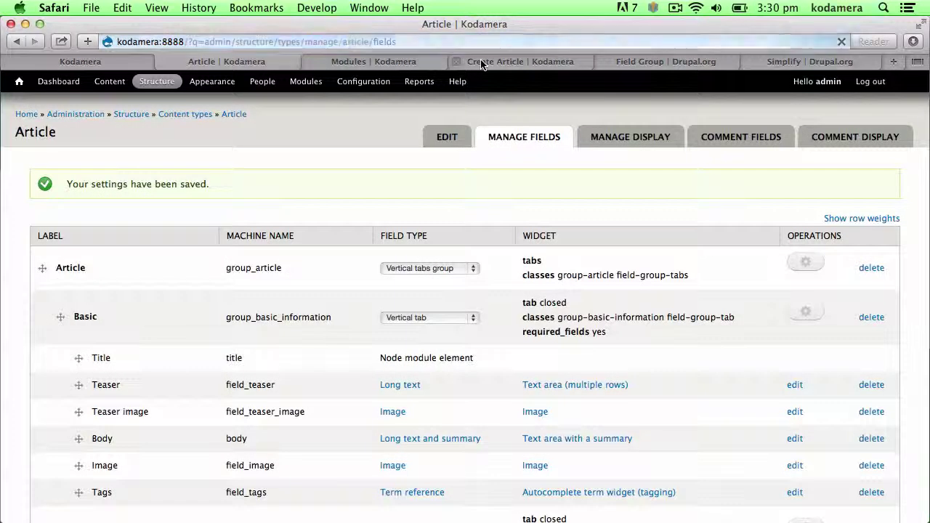
Step: Reload the Create Article form and examine where the Source tab sits relative to the Basic, Author and Misc tabs
left_click(482, 63)
key("super+r")
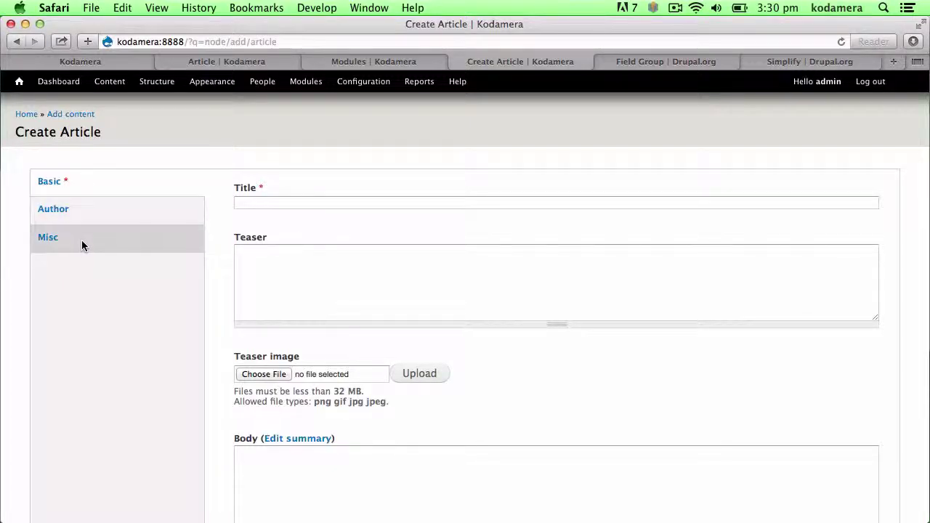
scroll(99, 247, "down", 5)
scroll(101, 252, "down", 7)
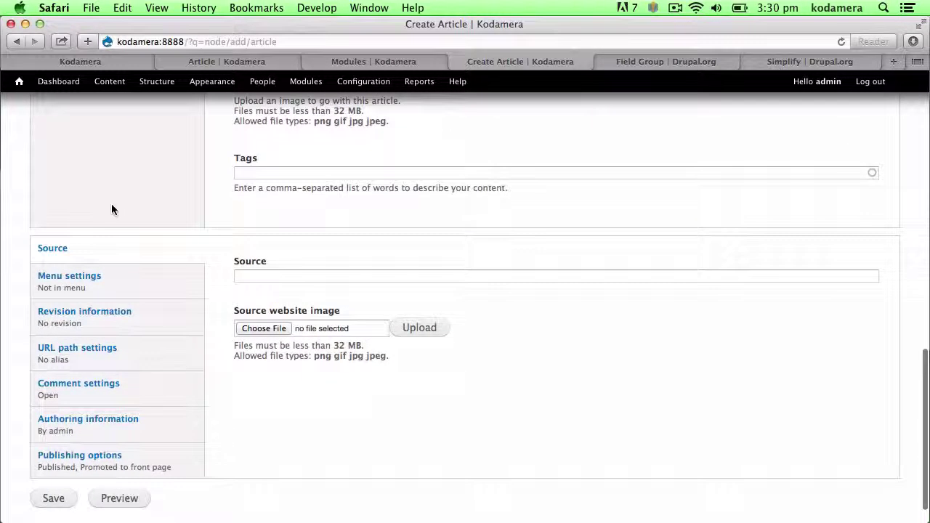
scroll(113, 209, "up", 10)
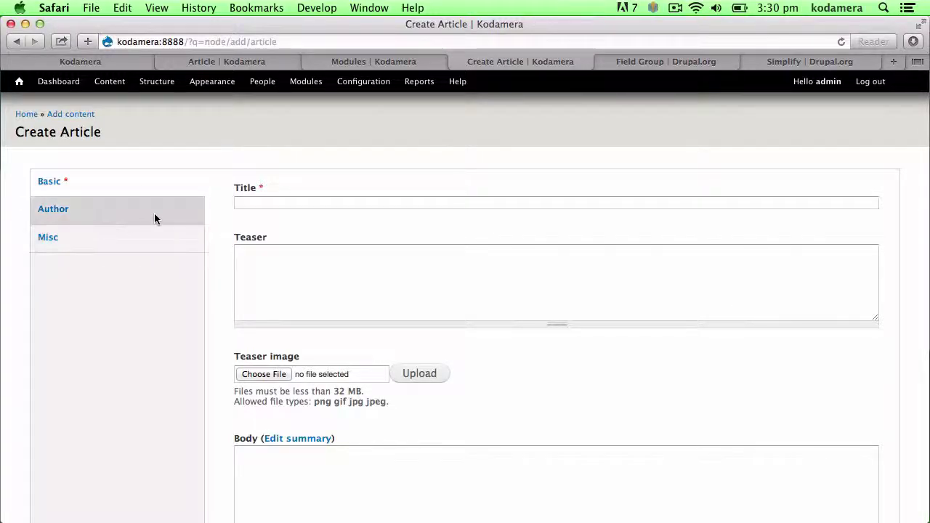
scroll(98, 356, "down", 5)
scroll(98, 357, "down", 5)
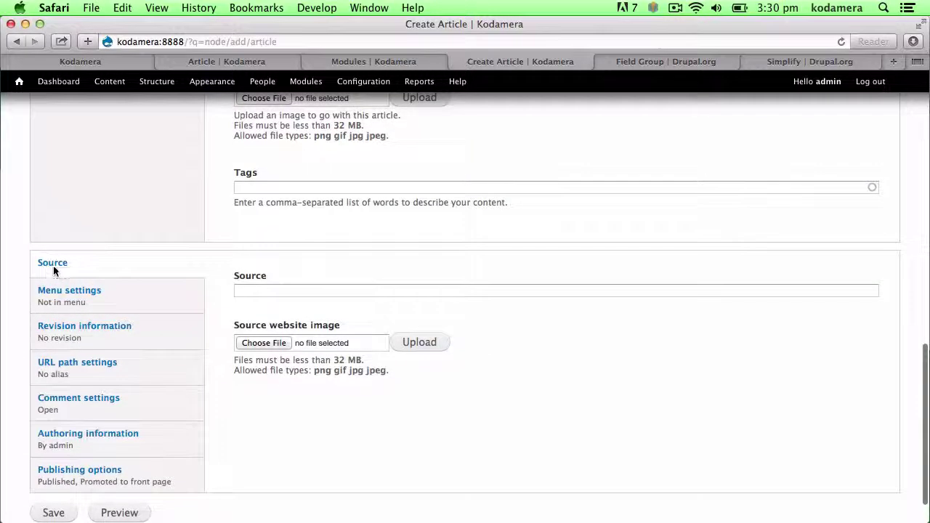
Step: Return to the Article field management page, nest the Source group back under Article, and save the fields
left_click(250, 62)
scroll(33, 364, "down", 10)
scroll(92, 365, "up", 3)
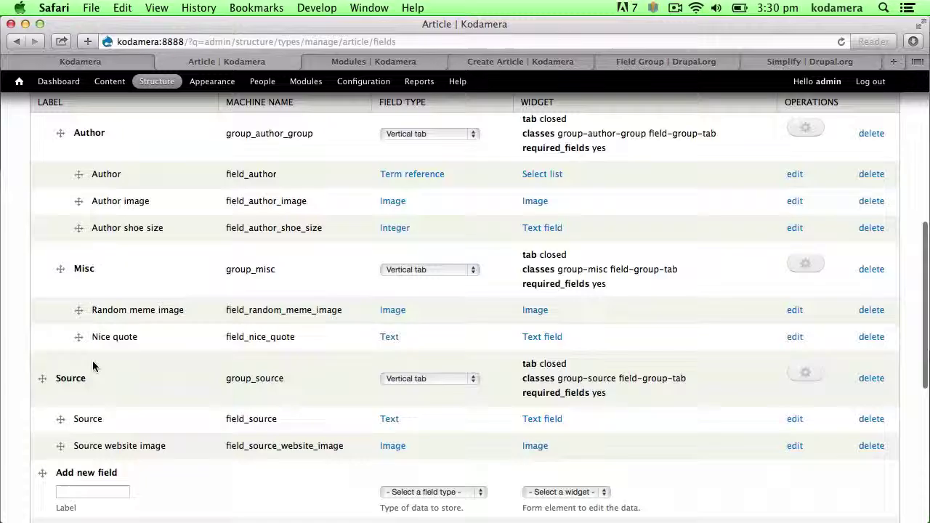
scroll(92, 363, "down", 1)
left_click_drag(43, 354, 60, 351)
scroll(94, 380, "down", 10)
left_click(53, 464)
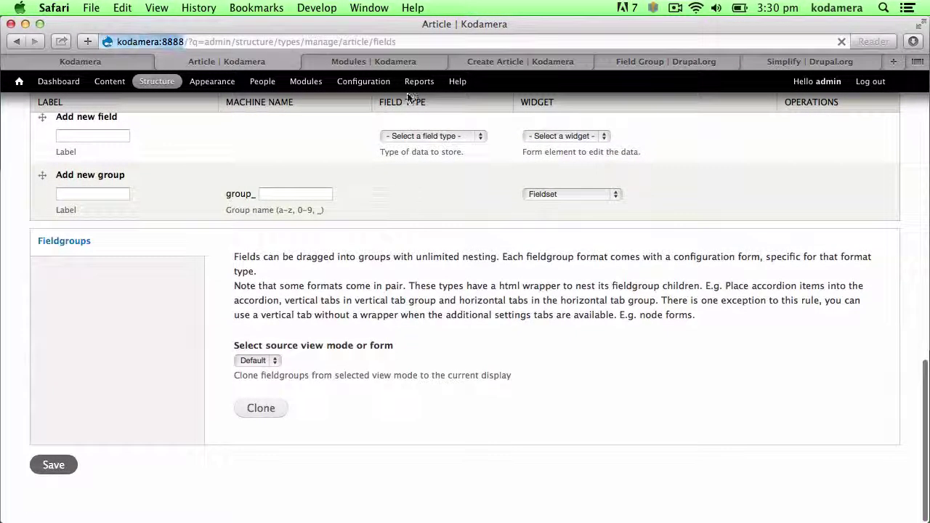
Step: Reload the Create Article form and go through its Author, Misc, Source and Basic tabs
left_click(472, 62)
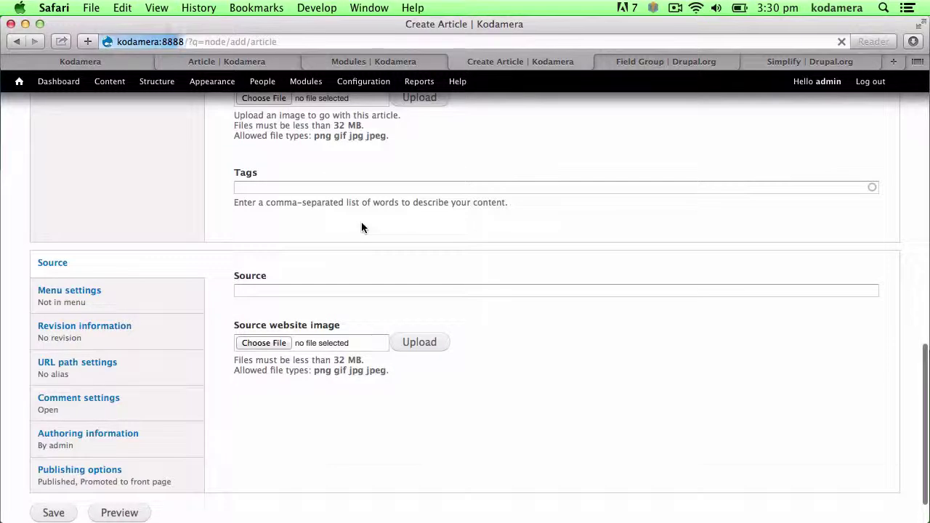
scroll(368, 230, "up", 15)
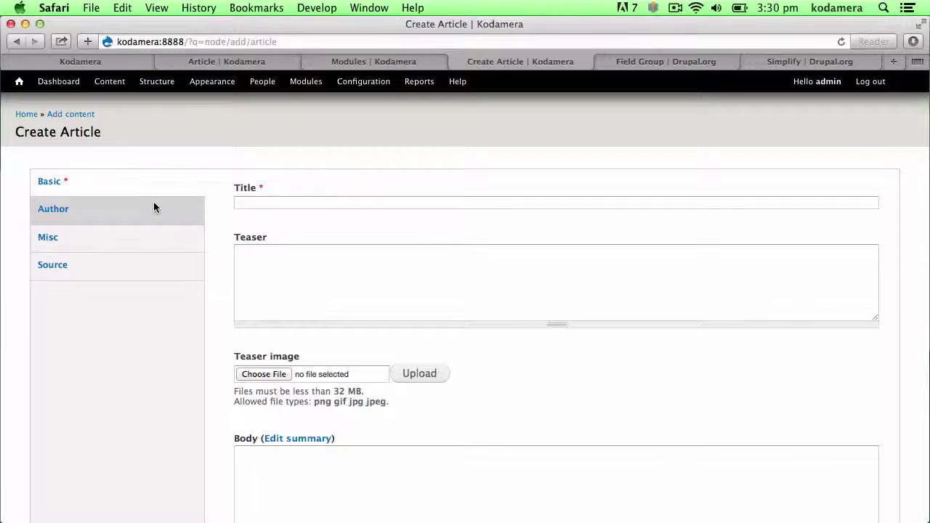
scroll(377, 283, "down", 5)
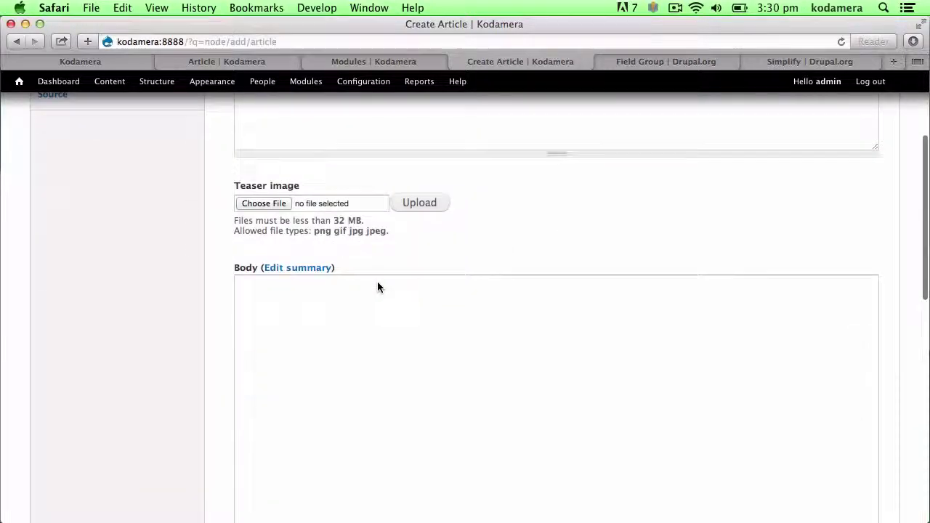
scroll(377, 281, "up", 5)
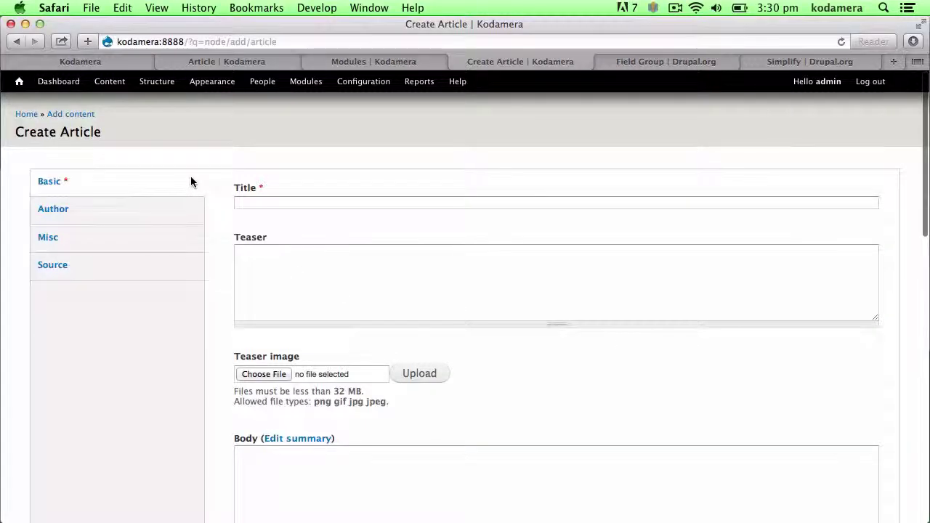
scroll(333, 260, "down", 2)
scroll(333, 260, "up", 2)
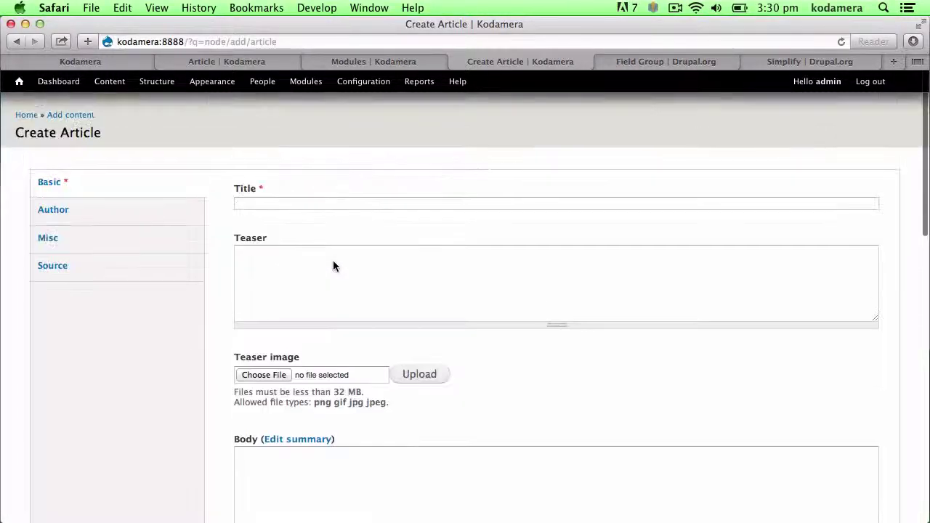
left_click(141, 211)
left_click(167, 238)
left_click(165, 266)
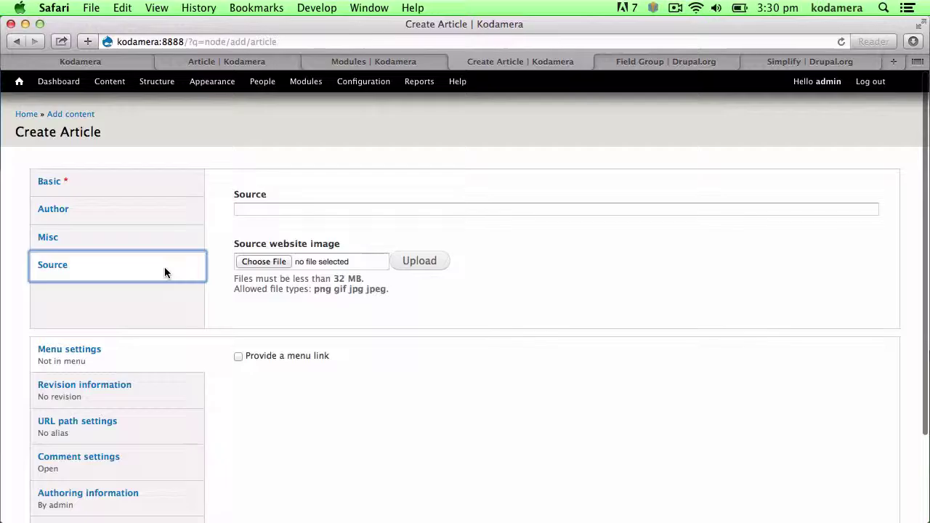
left_click(163, 182)
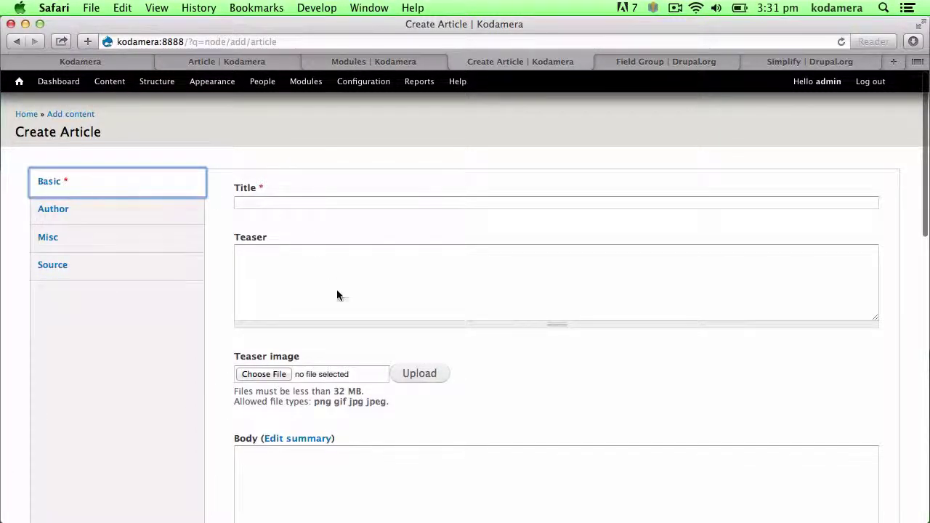
Step: Focus the required Title field on the Basic tab and look through the tab's fields down to Image
scroll(340, 291, "down", 1)
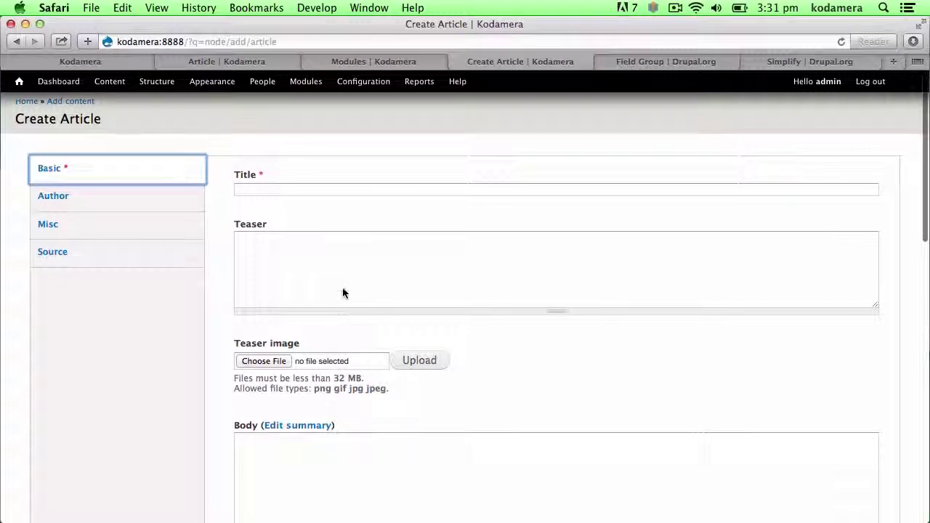
double_click(261, 174)
left_click(334, 189)
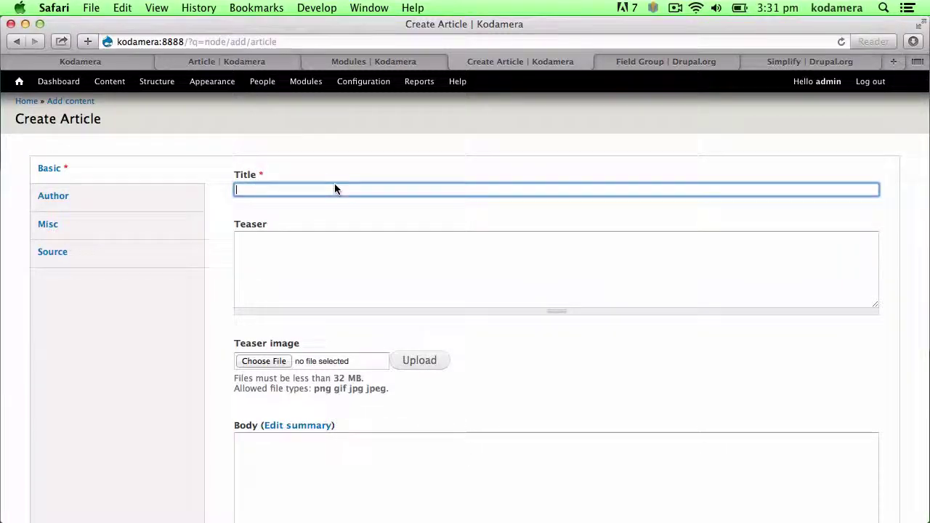
scroll(387, 276, "down", 5)
scroll(387, 291, "down", 10)
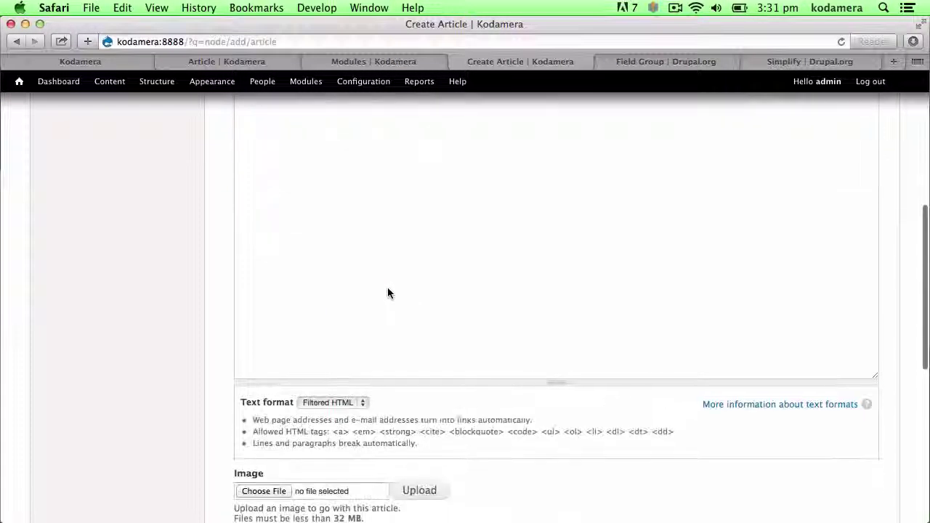
scroll(387, 290, "up", 12)
scroll(387, 287, "up", 4)
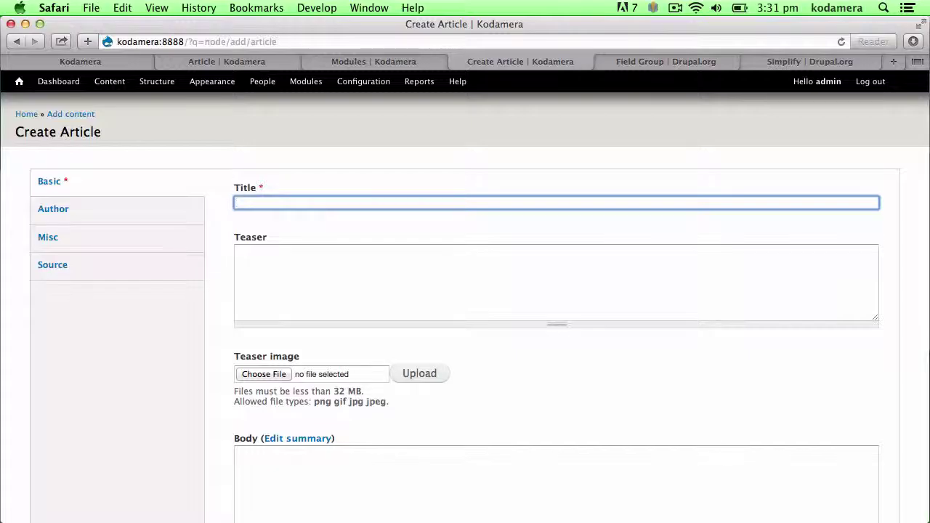
Step: Go through the Create Article form's lower settings, from Menu settings and Revision information to Authoring information
scroll(847, 460, "down", 10)
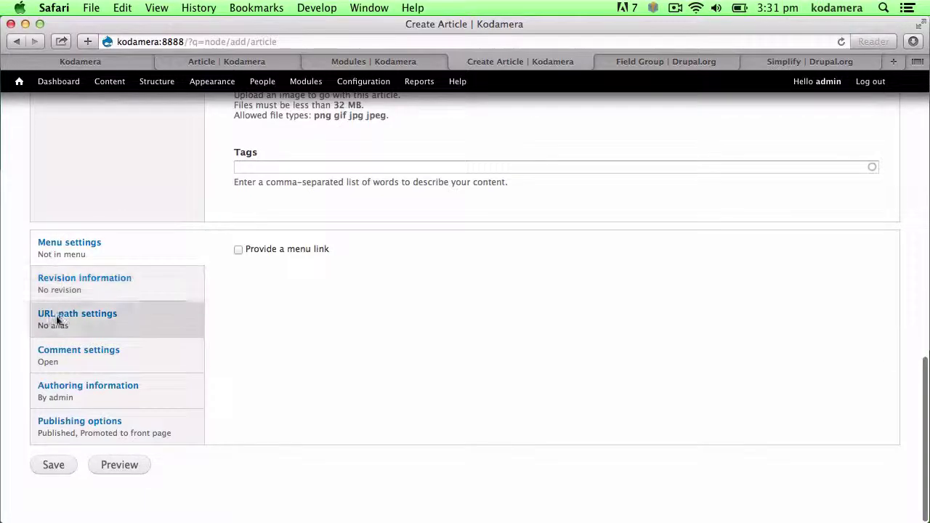
left_click(154, 283)
left_click(152, 320)
left_click(159, 356)
left_click(162, 392)
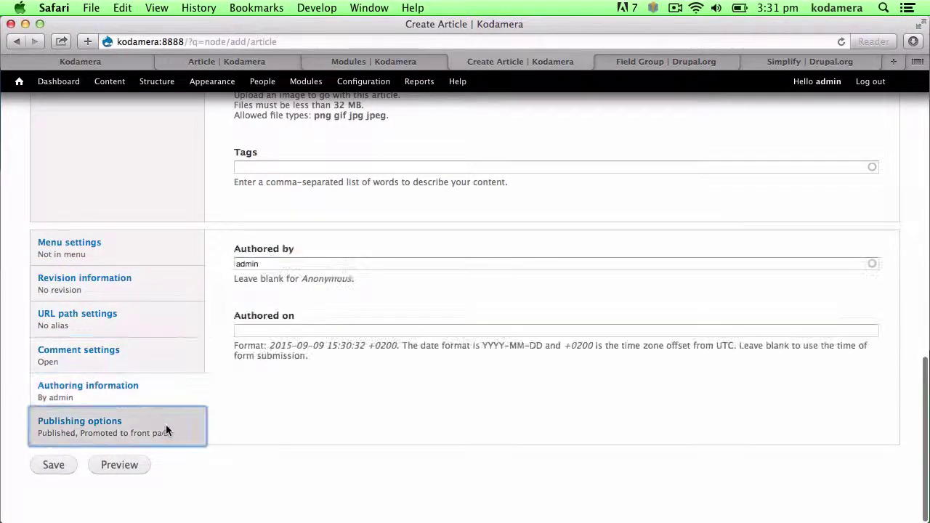
left_click(164, 260)
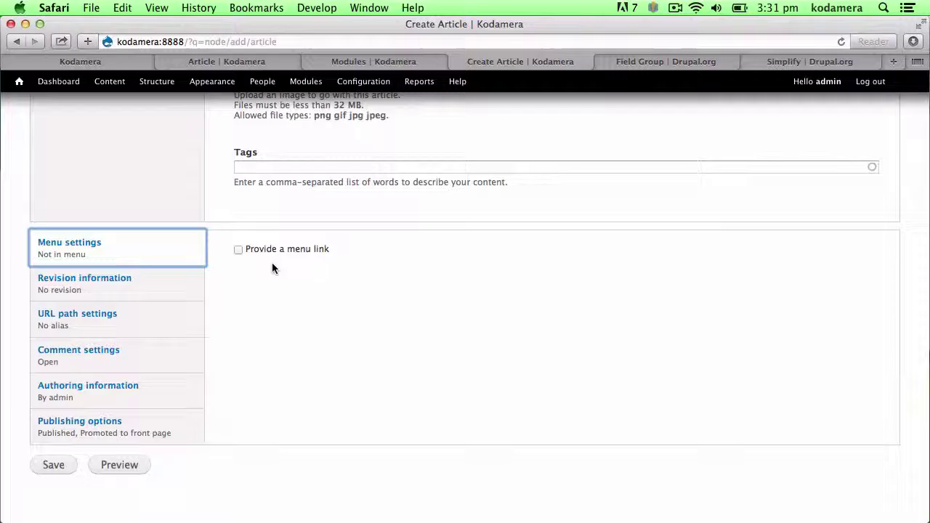
left_click(518, 476)
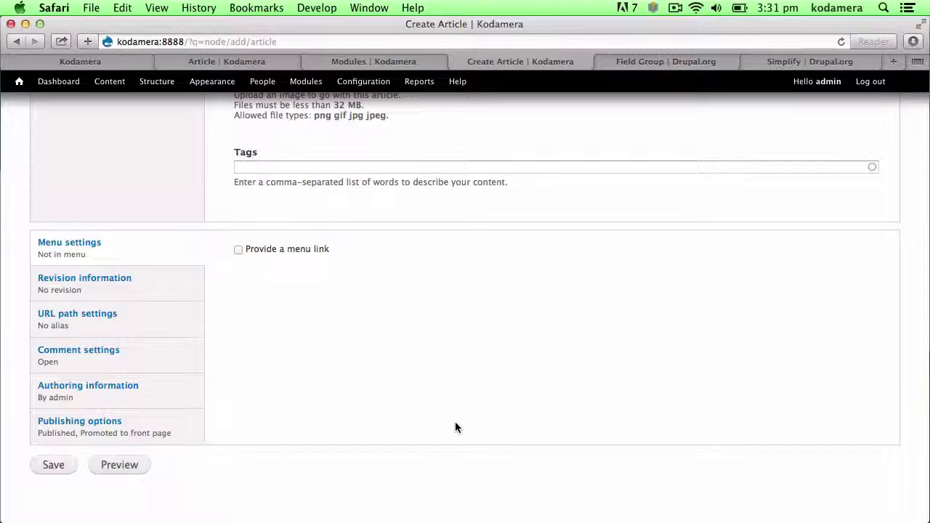
scroll(675, 411, "up", 15)
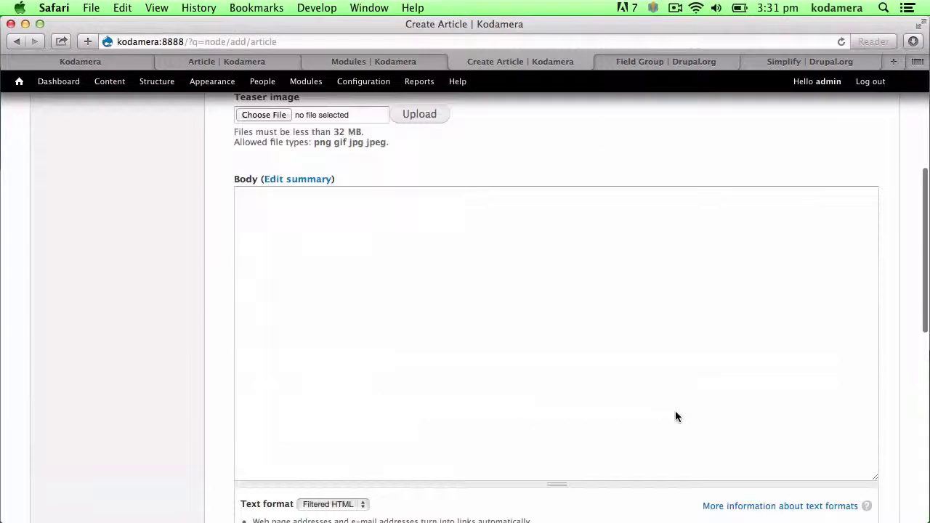
Step: View the Simplify project page, open the site's Simplify configuration page, and read the note on fields hidden from all node forms
left_click(799, 62)
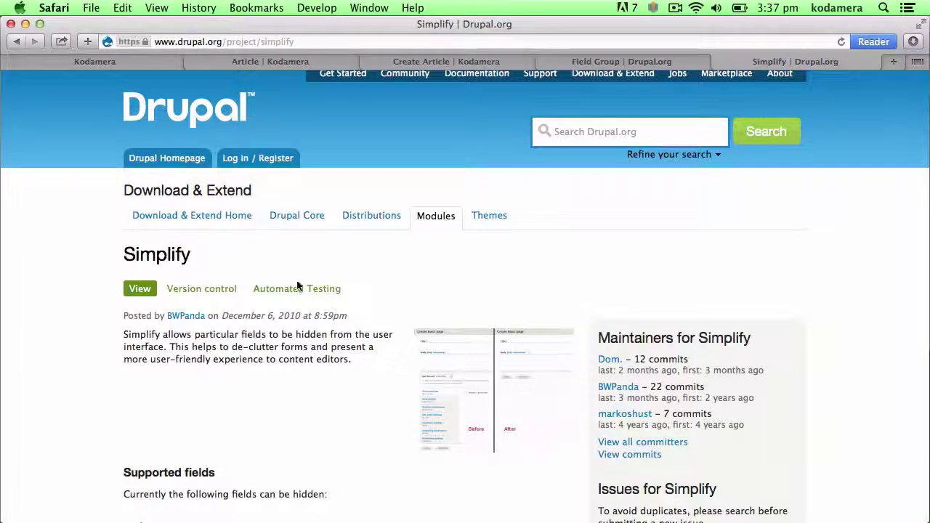
left_click(142, 63)
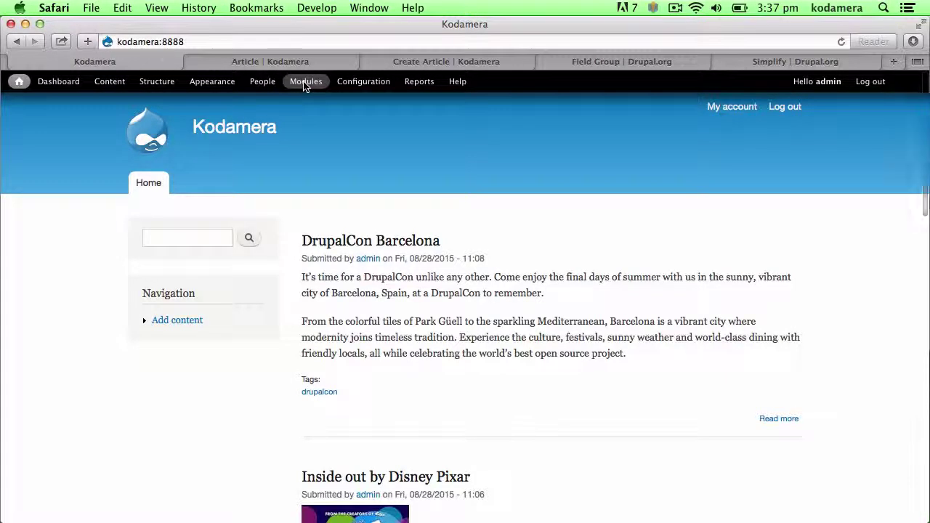
left_click(363, 82)
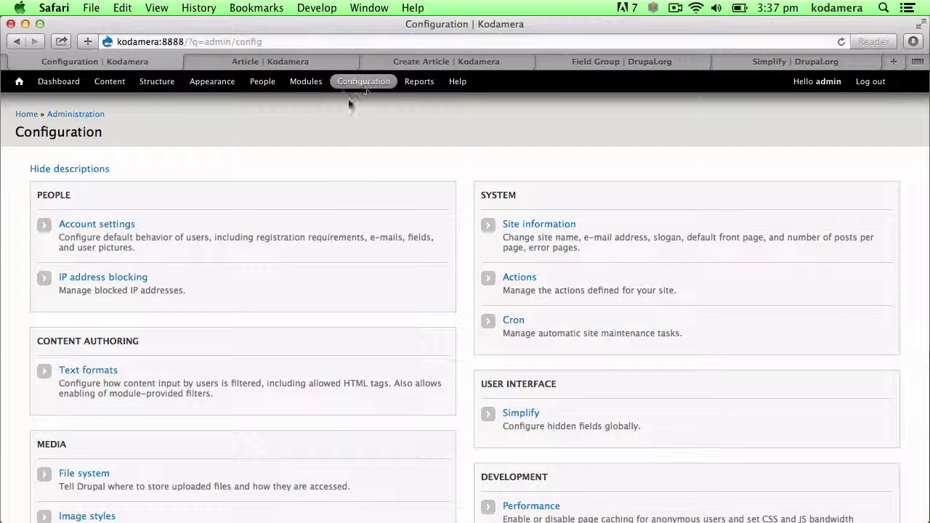
scroll(614, 280, "down", 3)
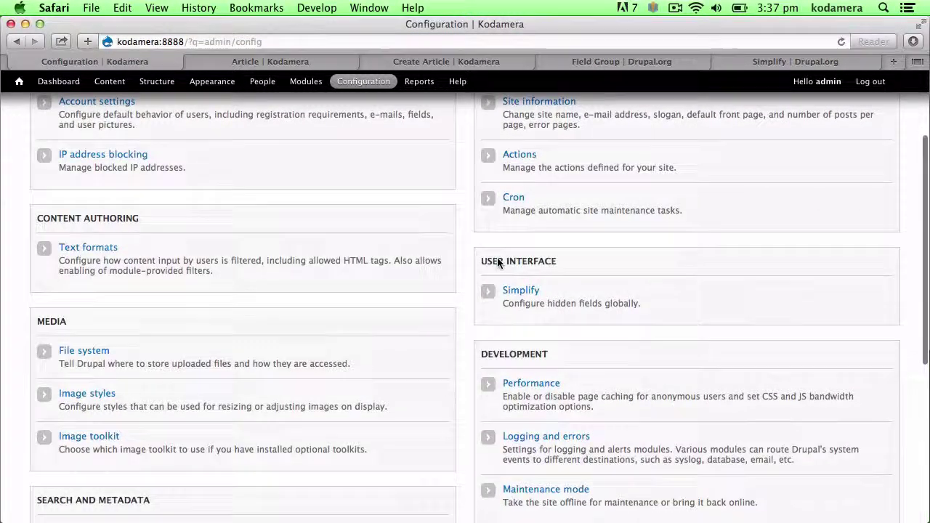
left_click(523, 291)
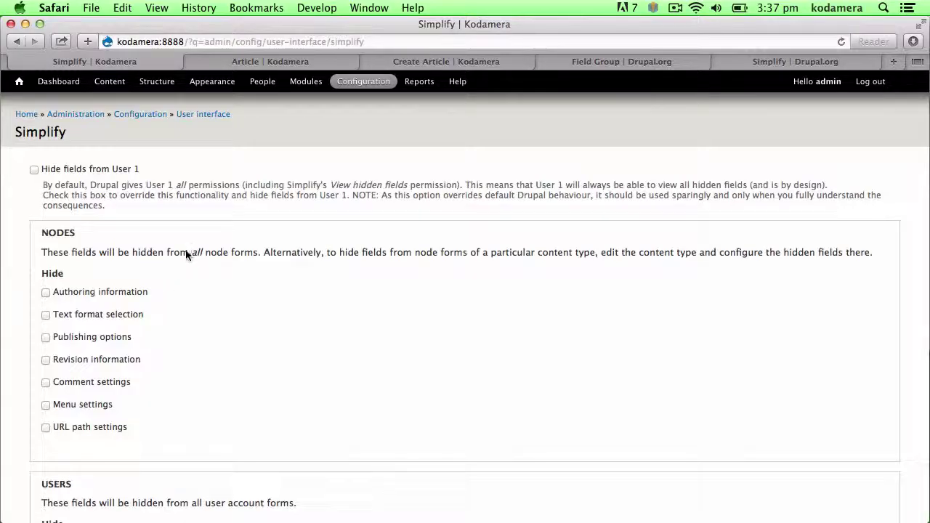
left_click_drag(186, 254, 262, 255)
left_click(249, 281)
Step: Open the Article content type's edit page in a separate tab and examine its Simplify hiding options
left_click(157, 82, "super")
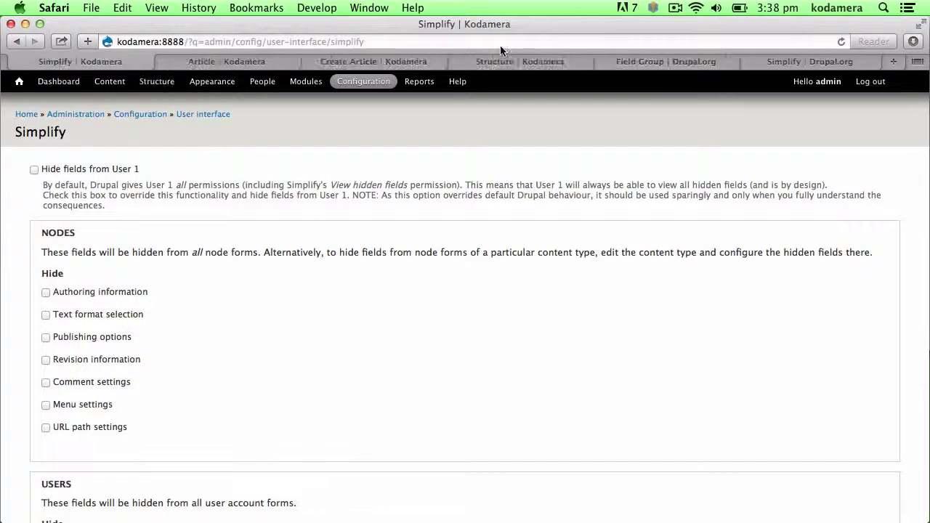
left_click(500, 62)
left_click(80, 220)
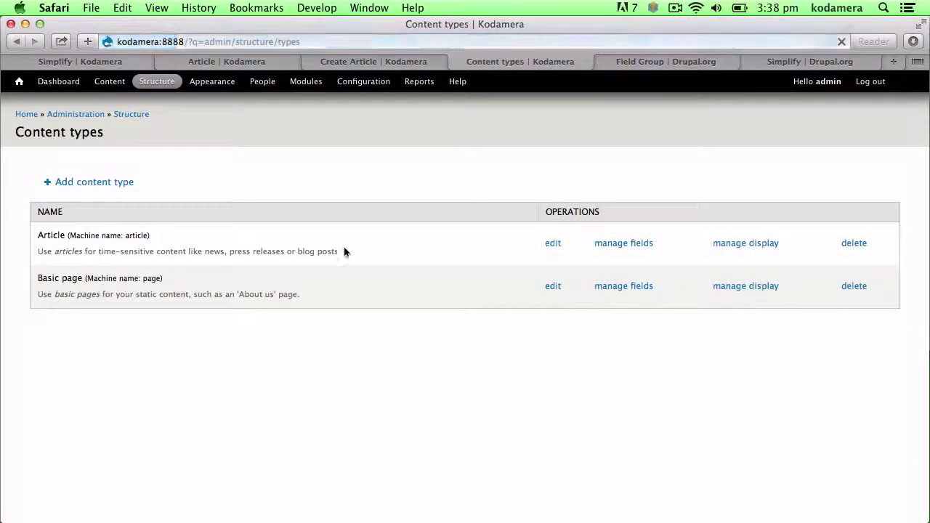
left_click(553, 244)
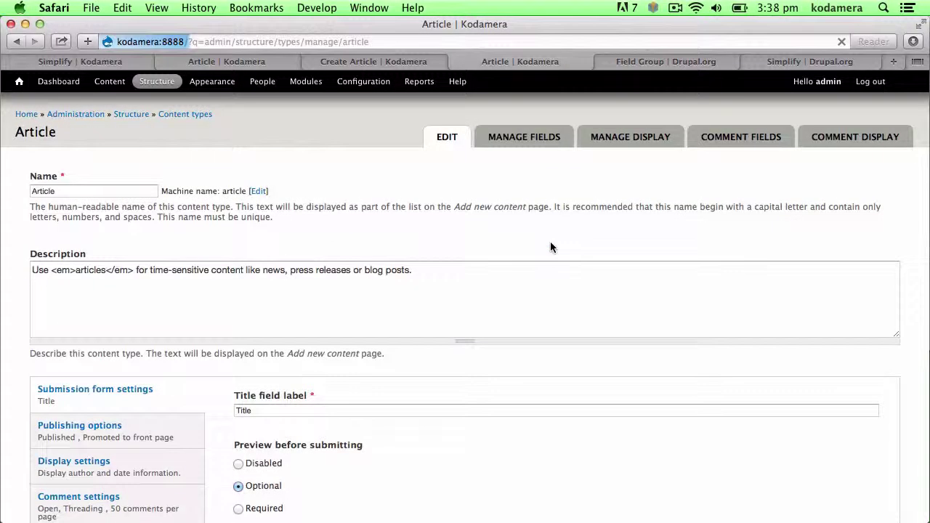
scroll(124, 287, "down", 5)
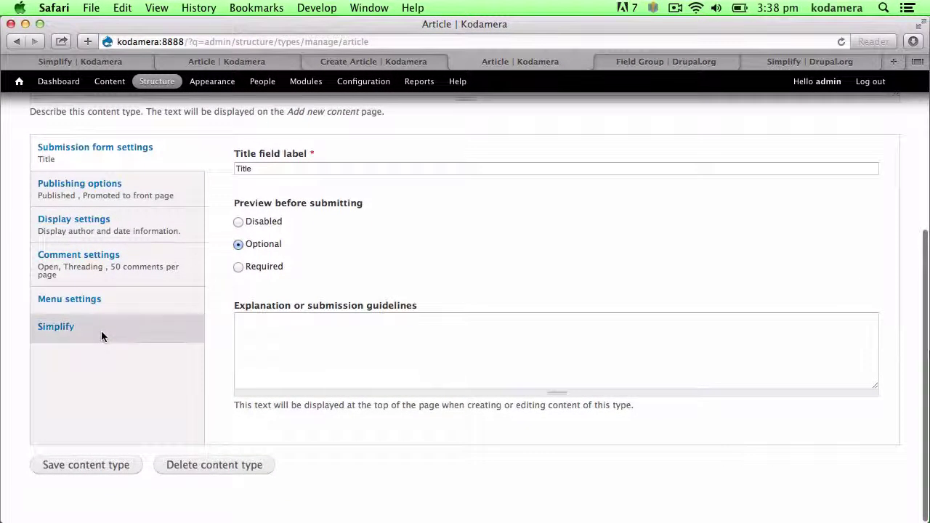
left_click(131, 338)
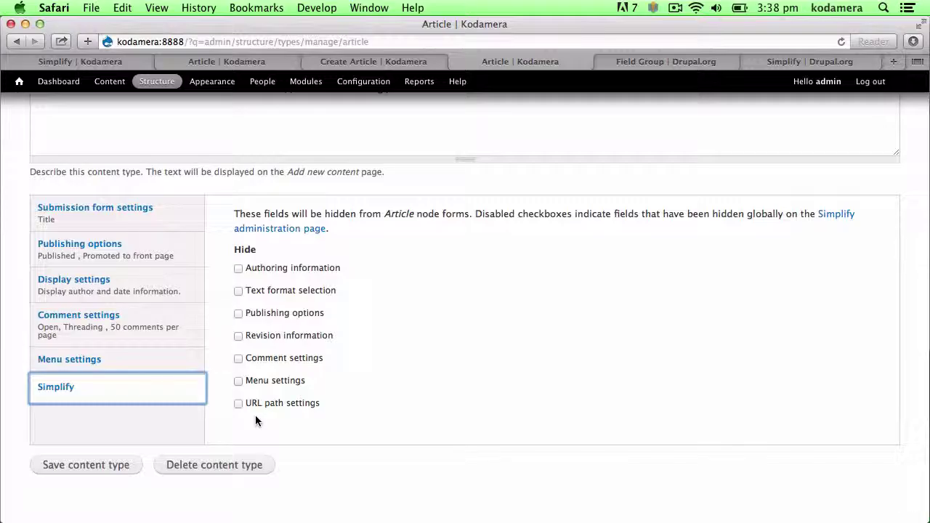
Step: Hide Menu settings from all node forms on the global Simplify page and save the configuration
left_click(15, 61)
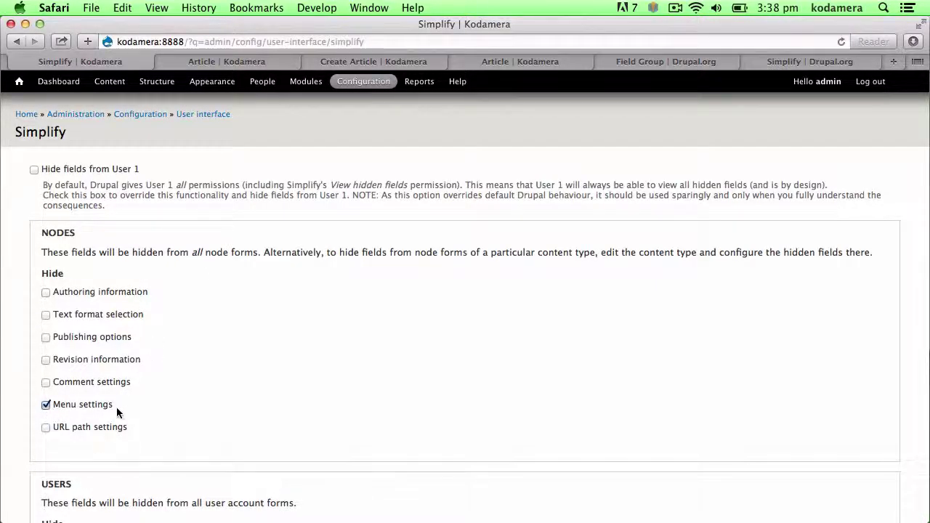
scroll(175, 338, "down", 10)
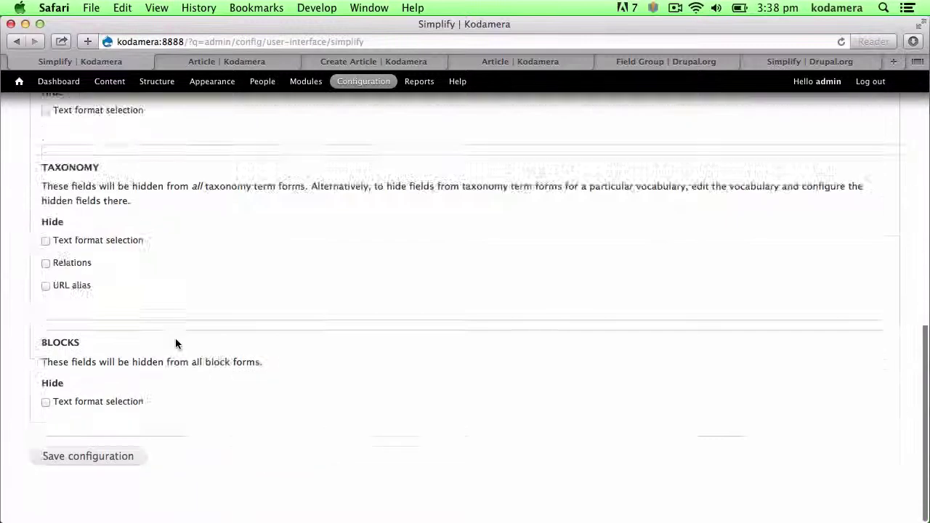
left_click(69, 466)
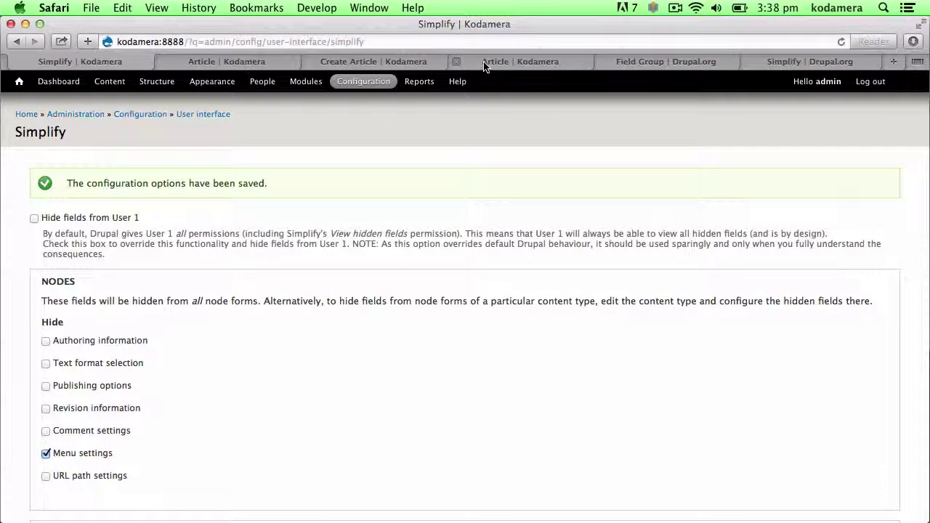
Step: Reload the Article content type's edit page and check its Simplify options for the globally hidden field
left_click(484, 64)
key("super+r")
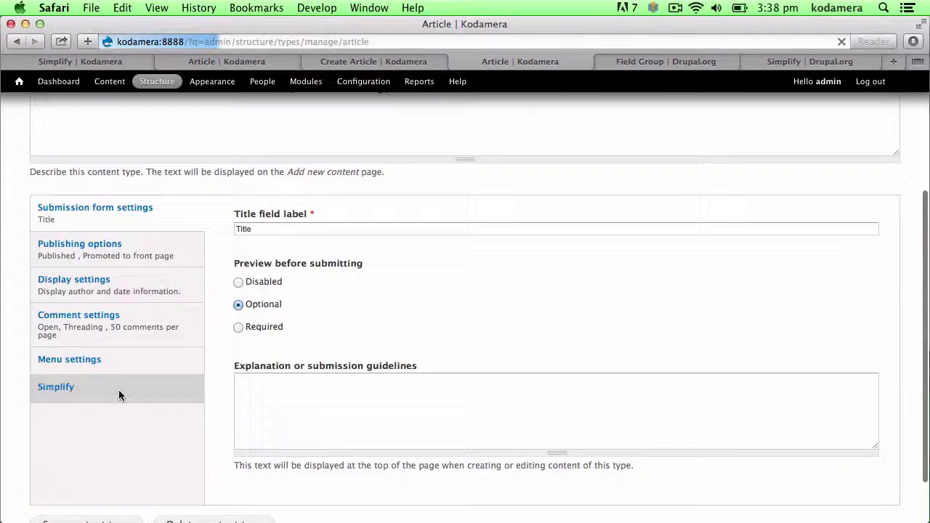
left_click(108, 389)
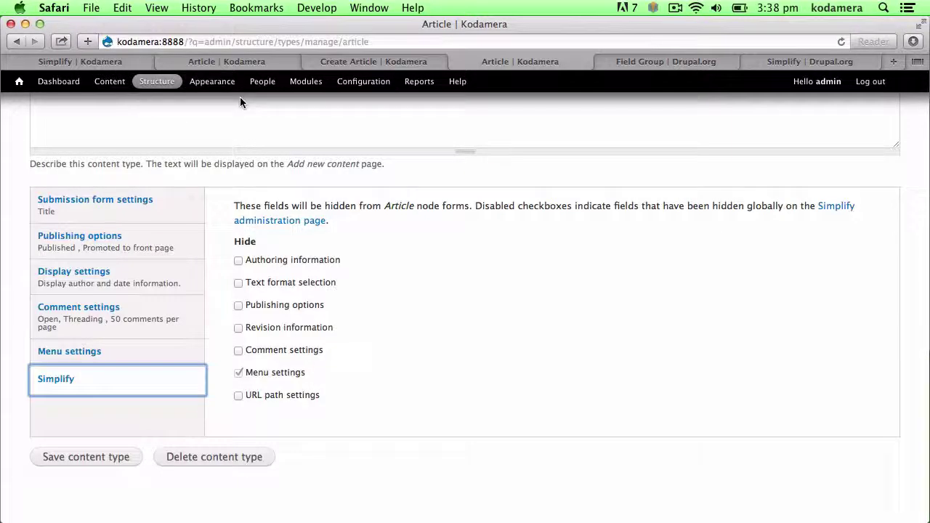
Step: Also hide Authoring information, Text format selection, Publishing options, Revision information, Comment settings and URL path settings from all node forms in the global Simplify configuration
left_click(109, 63)
scroll(48, 393, "down", 4)
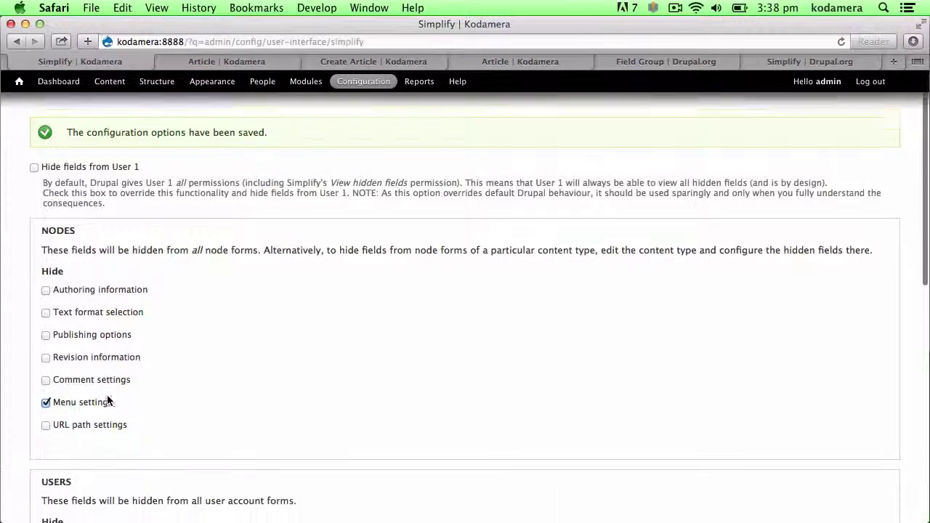
left_click(47, 281)
left_click(46, 303)
left_click(46, 326)
left_click(46, 348)
left_click(46, 372)
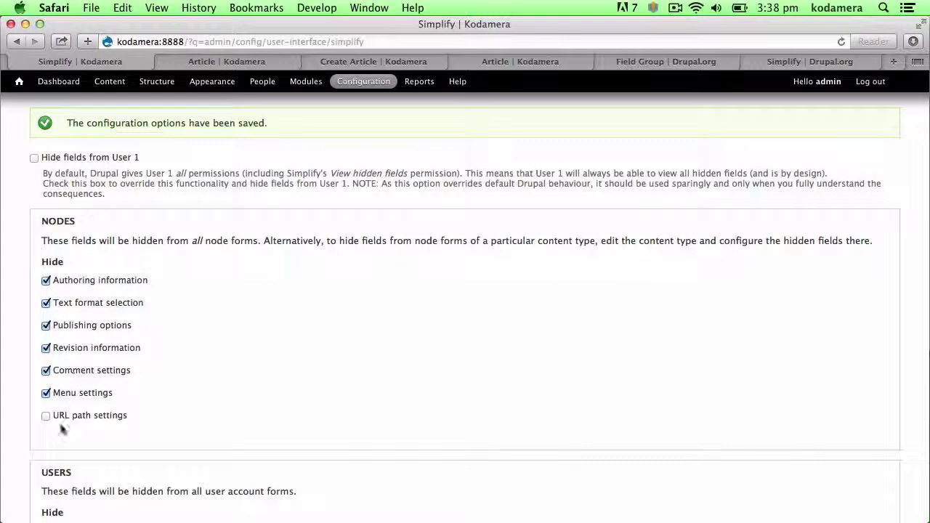
left_click(46, 417)
Step: Look through the Users, Comments, Taxonomy and Blocks hiding options, and save the Simplify configuration
scroll(397, 373, "down", 1)
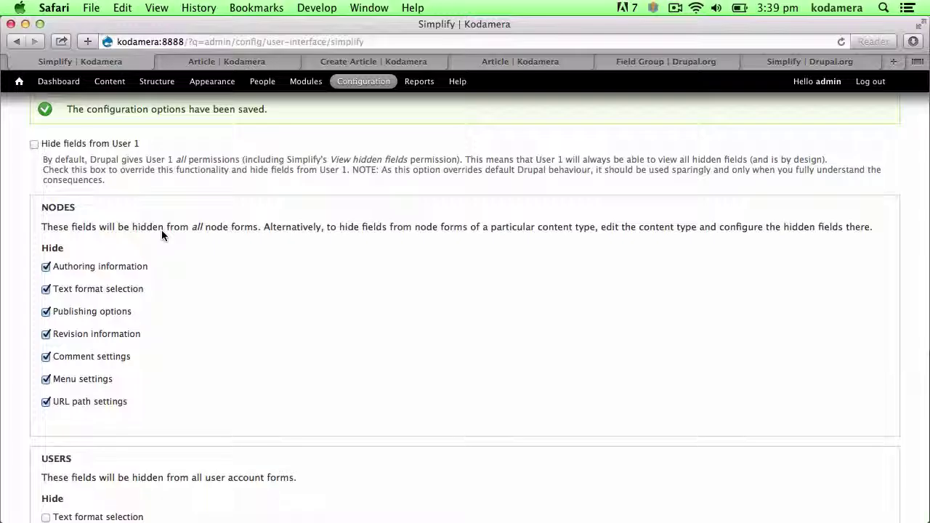
scroll(246, 313, "down", 2)
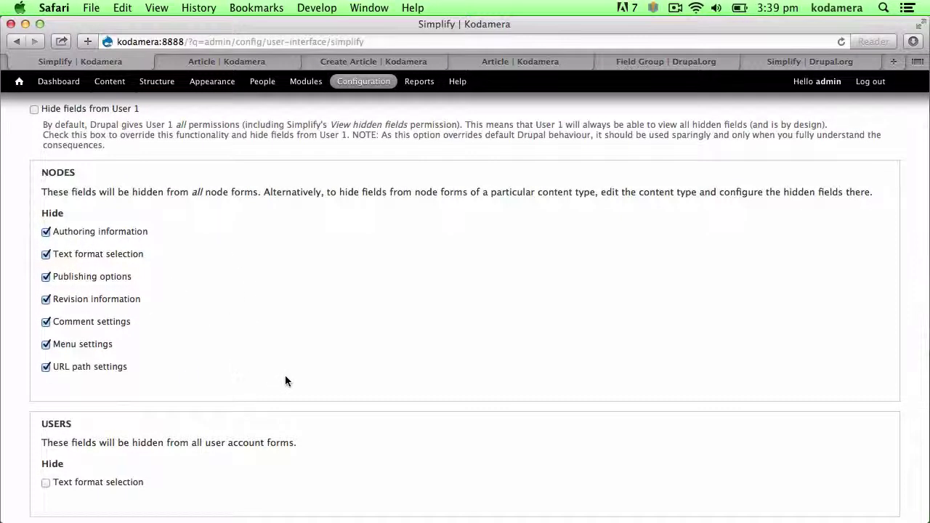
scroll(285, 381, "down", 5)
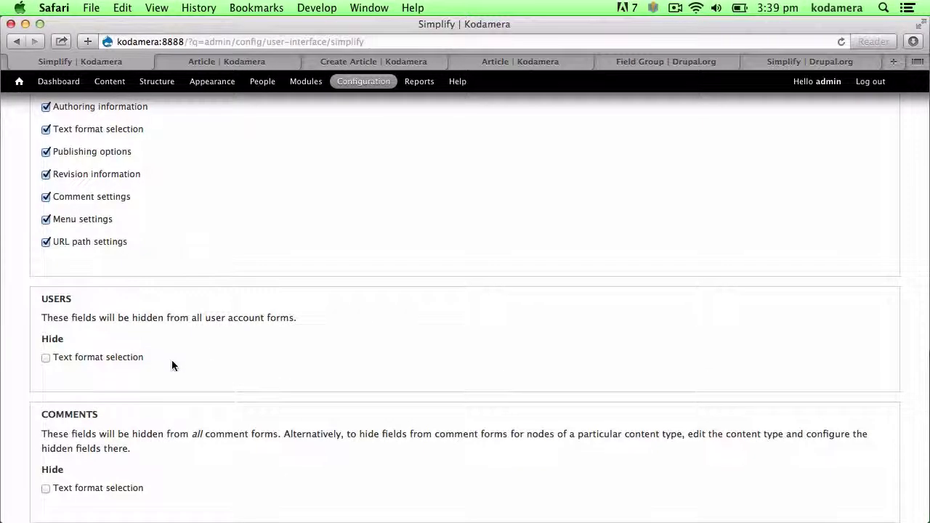
scroll(172, 360, "down", 9)
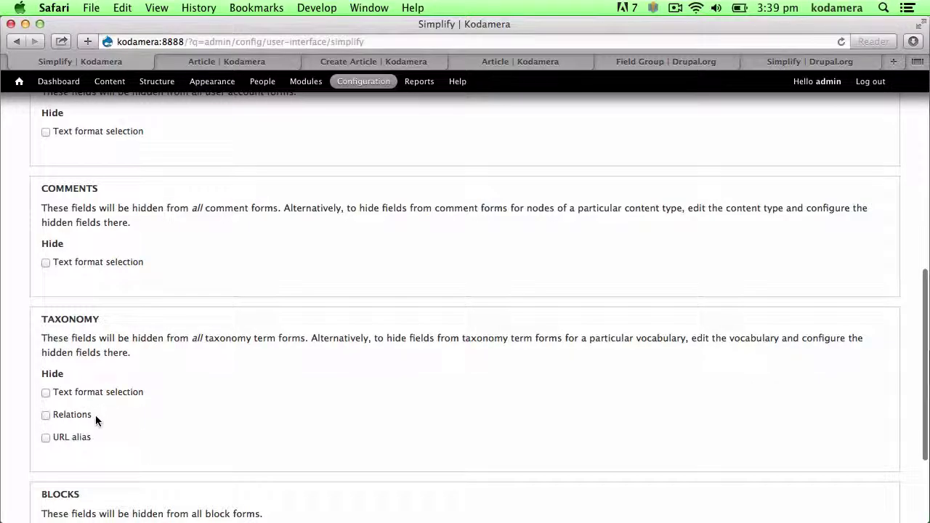
scroll(182, 442, "down", 5)
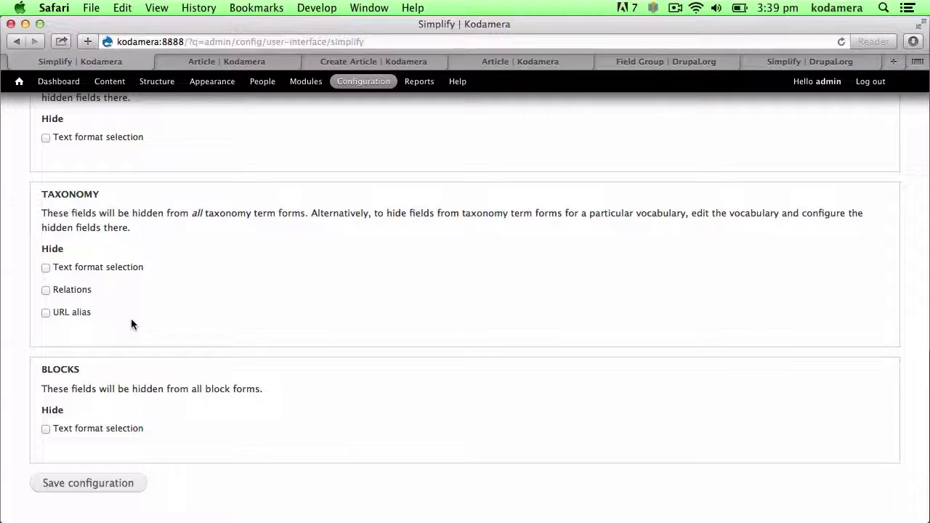
left_click(95, 483)
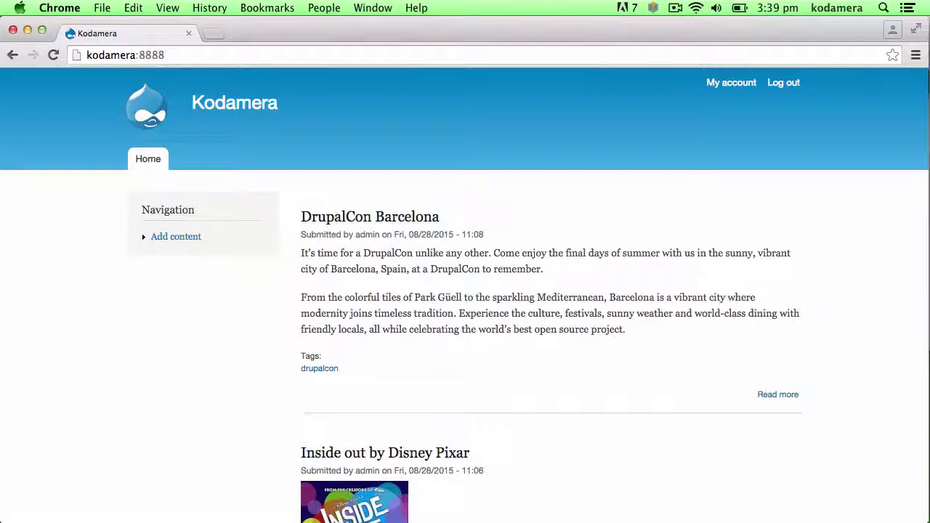
Step: Switch to Chrome, open the Create Article form, and look down to its end for the hidden settings
left_click(178, 237)
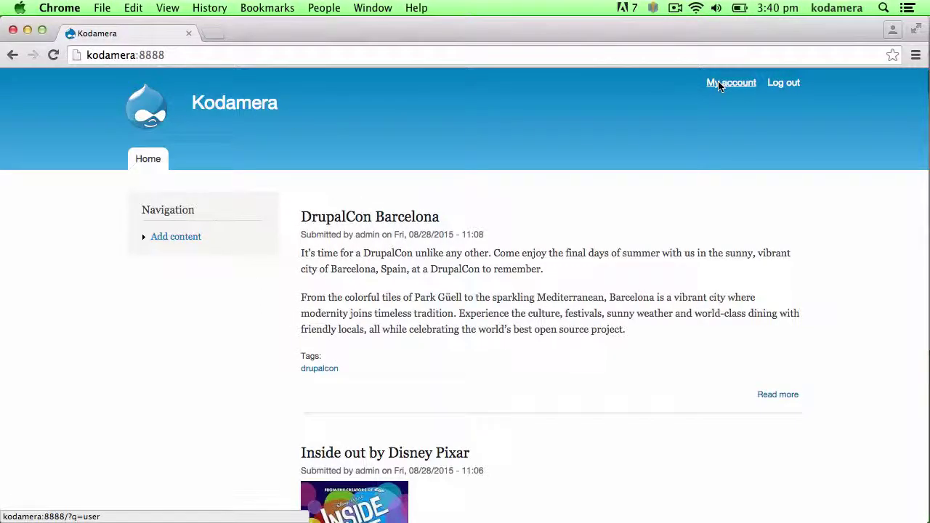
left_click(199, 239)
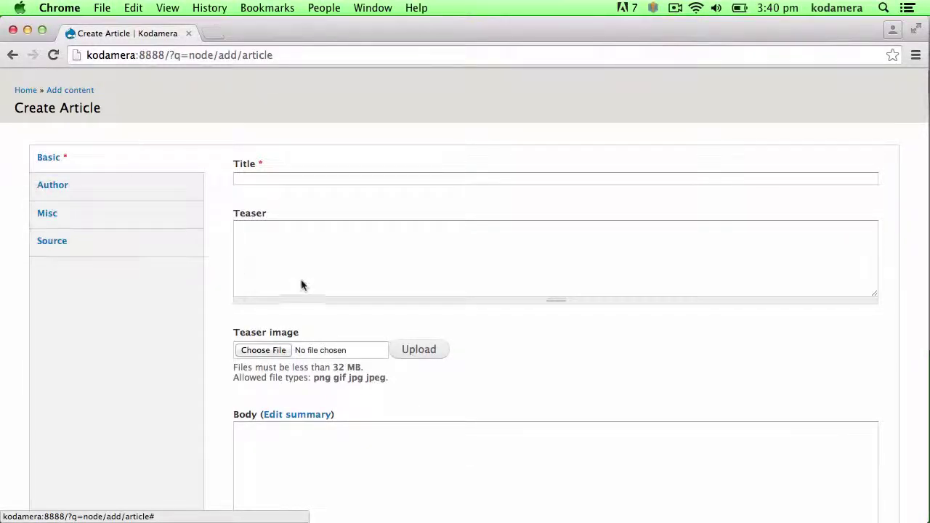
scroll(221, 285, "down", 7)
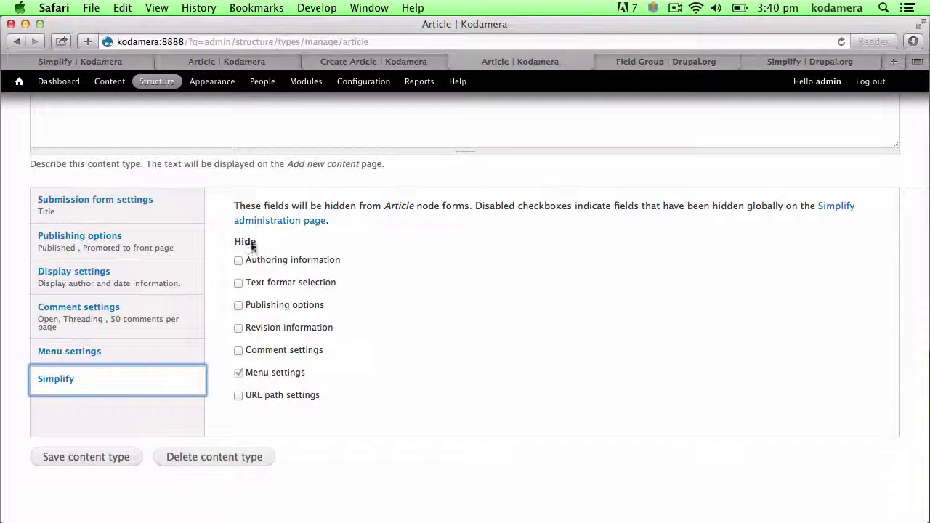
Step: Reload the Article content type's Simplify options in Safari, and return to Chrome to review the Create Article form from end to start
key("super+r")
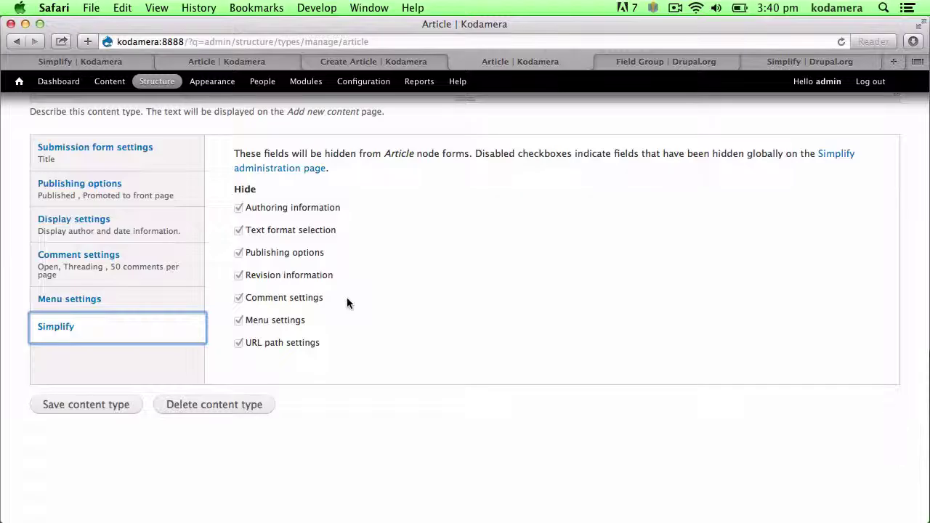
key("super+Tab")
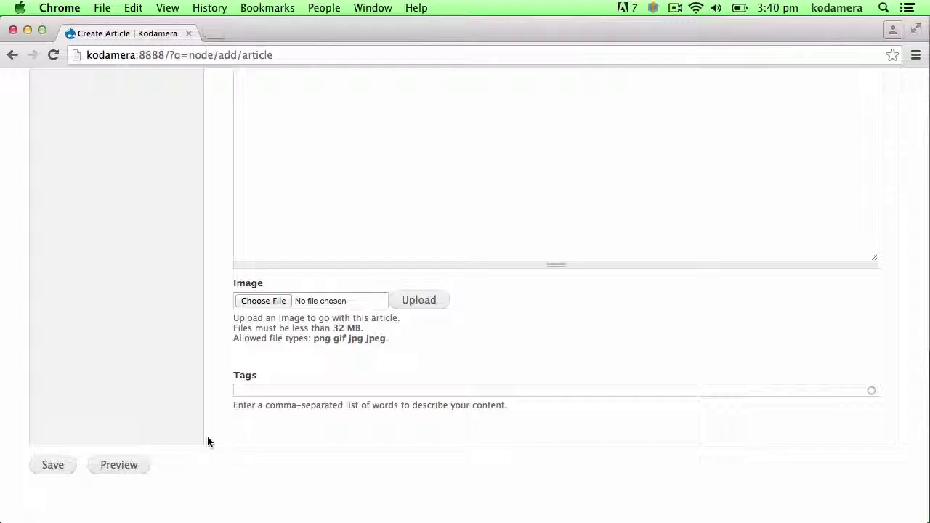
scroll(211, 444, "up", 10)
scroll(211, 444, "up", 3)
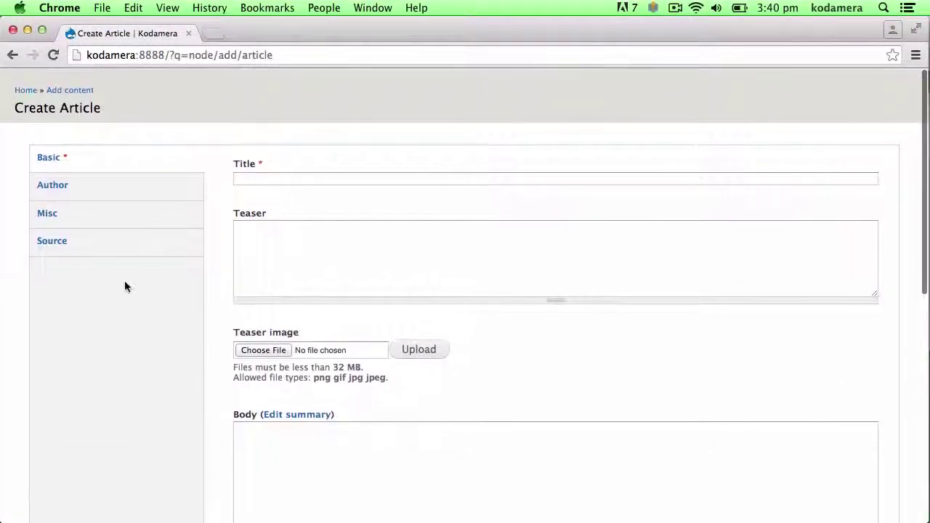